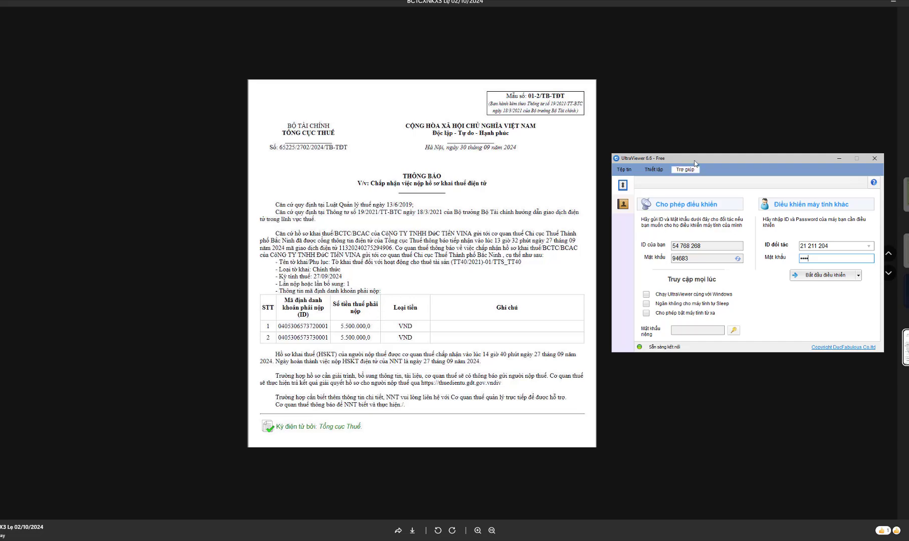
- Move the UltraViewer window over the document and start controlling the partner computer with the ID and password already filled in
left_click_drag(693, 160, 391, 167)
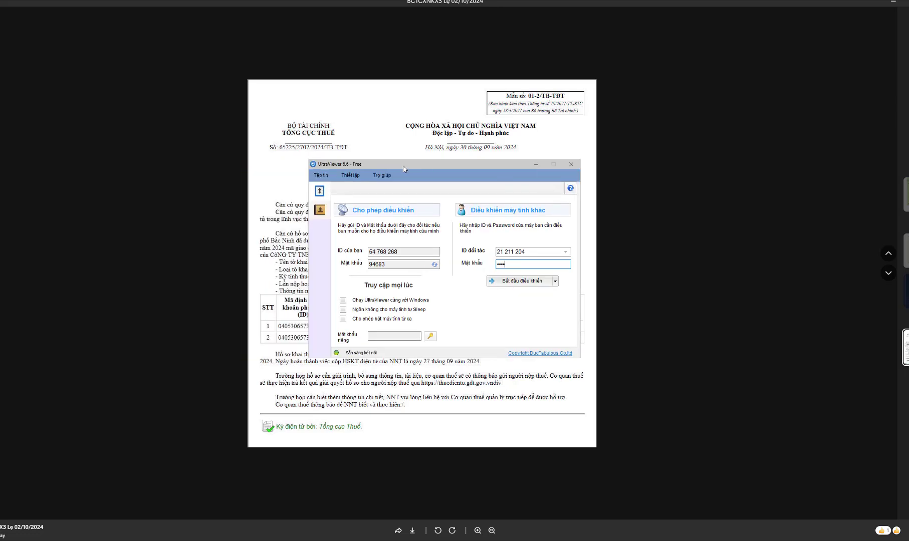
left_click_drag(446, 184, 423, 192)
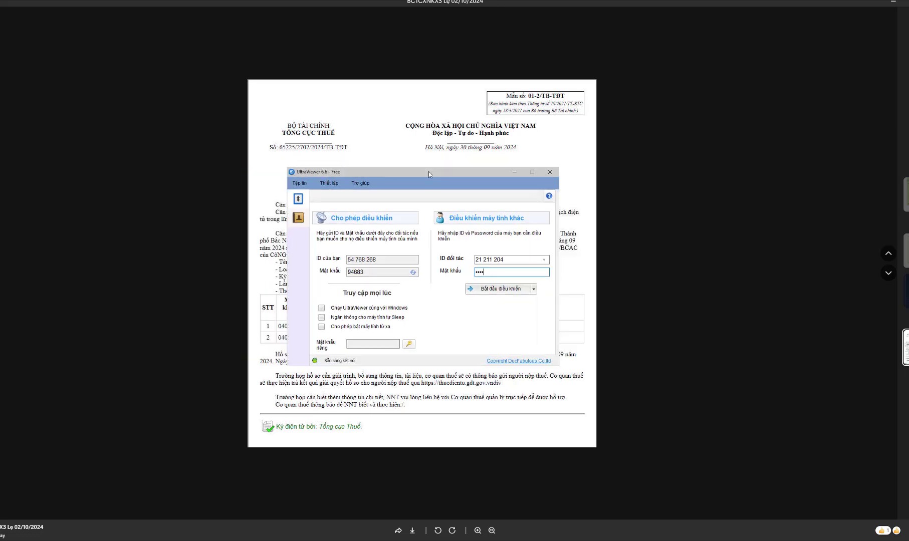
left_click(500, 291)
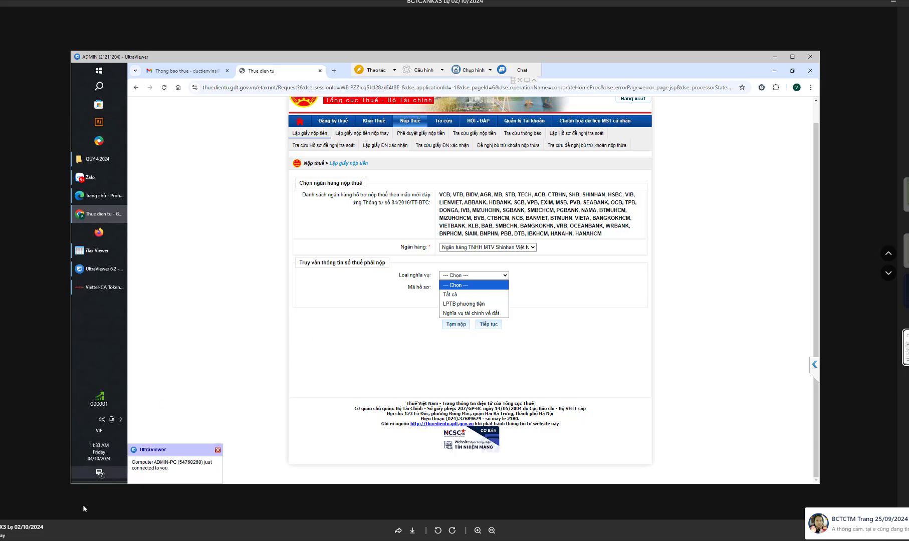
- Switch to Zalo, start a voice call with the open chat's contact, and minimize the chat window
left_click(80, 531)
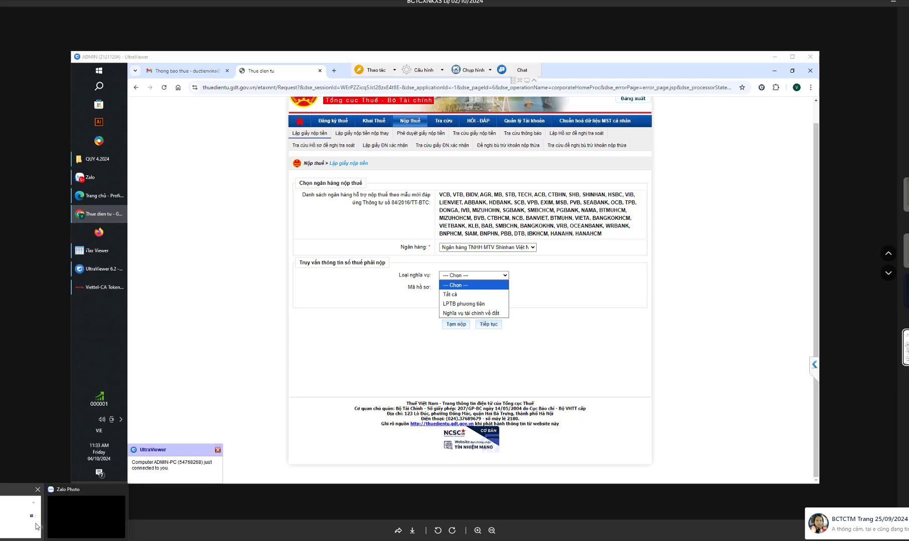
left_click(511, 105)
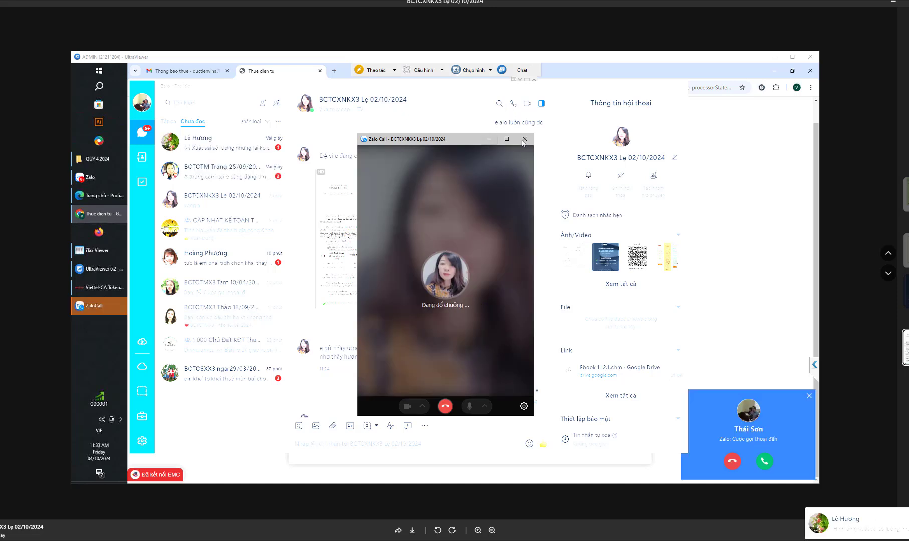
left_click(631, 88)
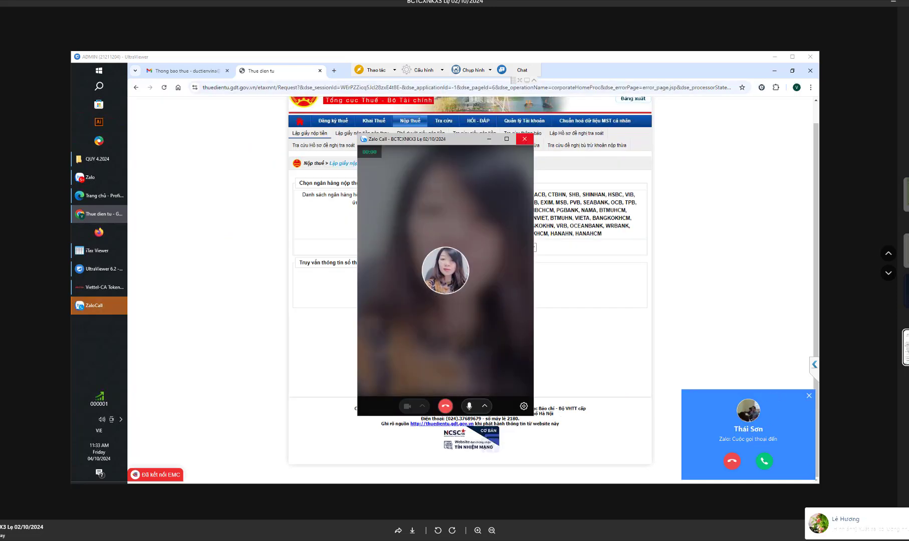
- Show the computer's speaker volume control and minimize the Zalo call window
left_click(864, 531)
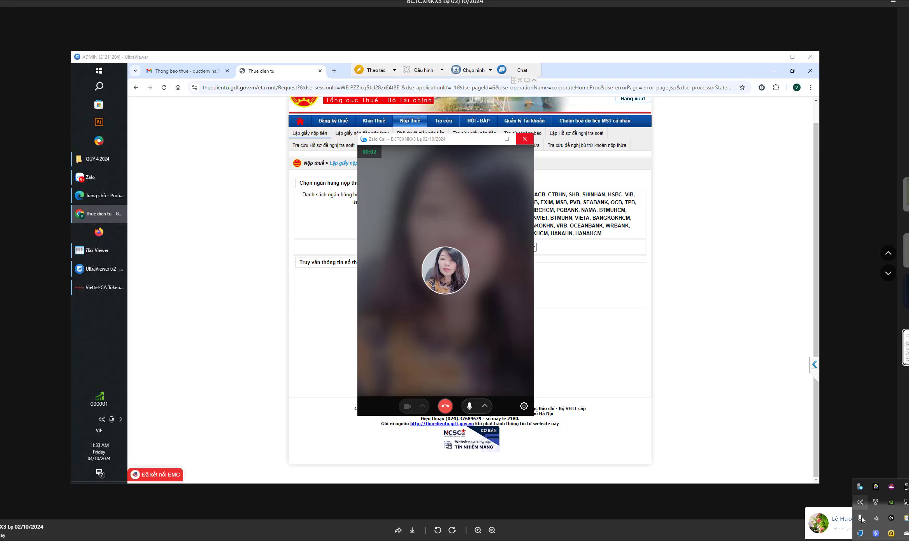
left_click(859, 502)
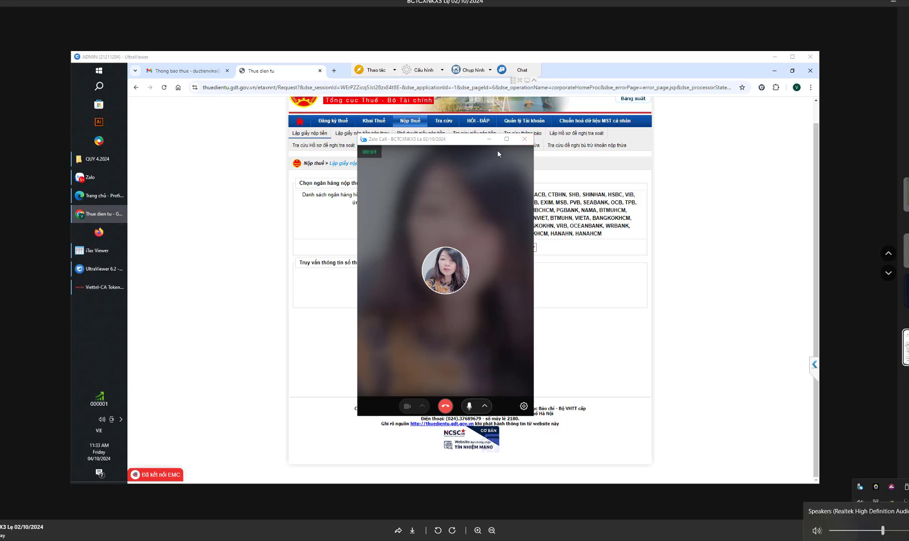
left_click(489, 138)
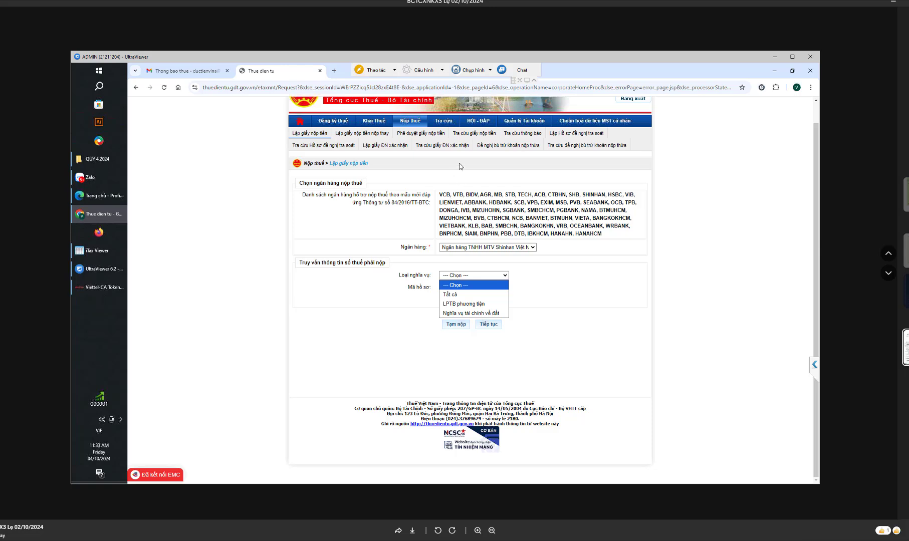
- Query the company's tax obligation information (Thông tin nghĩa vụ) and examine the remaining payable and overpaid amounts per sub-item
left_click(443, 121)
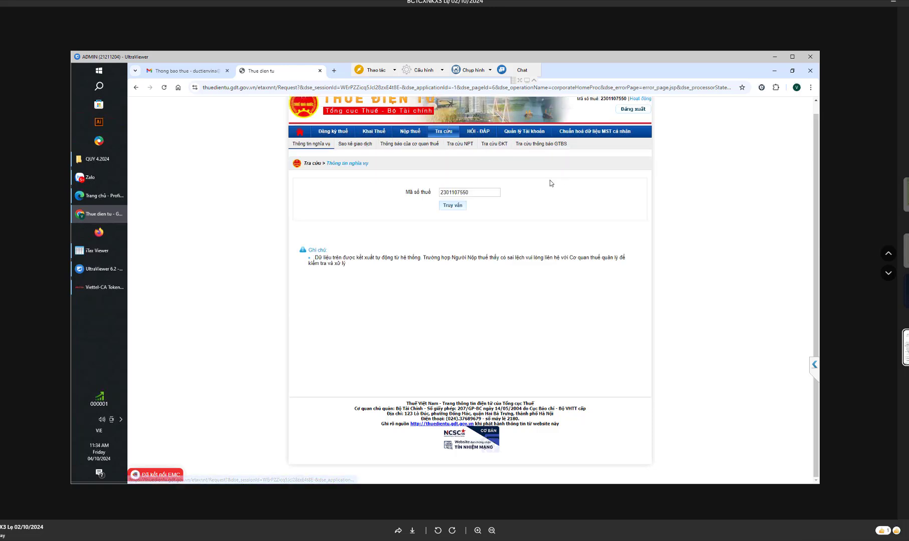
left_click(460, 205)
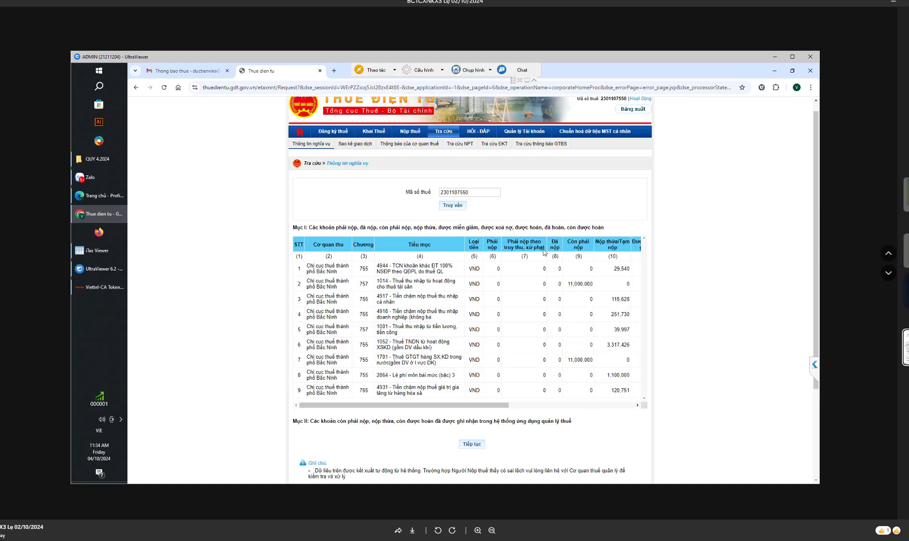
scroll(543, 252, "down", 3)
scroll(616, 246, "up", 3)
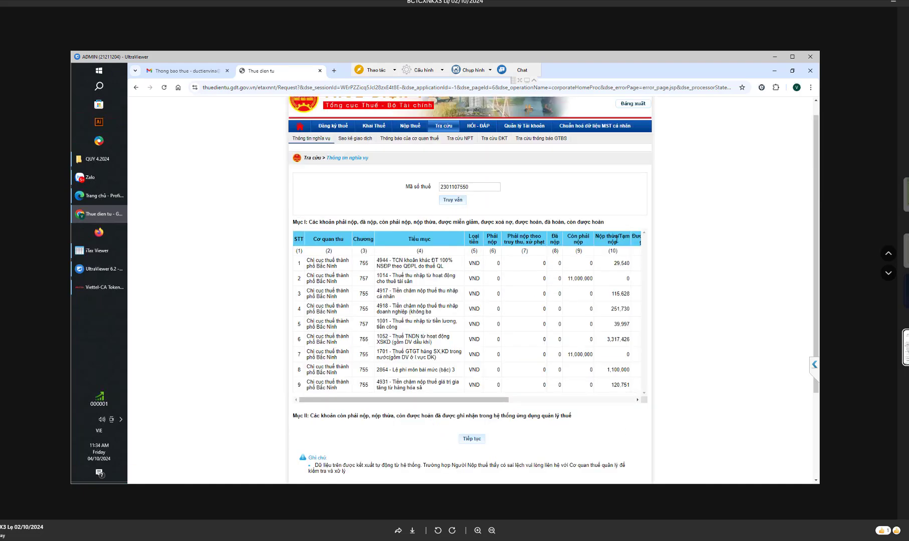
scroll(536, 299, "down", 3)
scroll(551, 290, "up", 2)
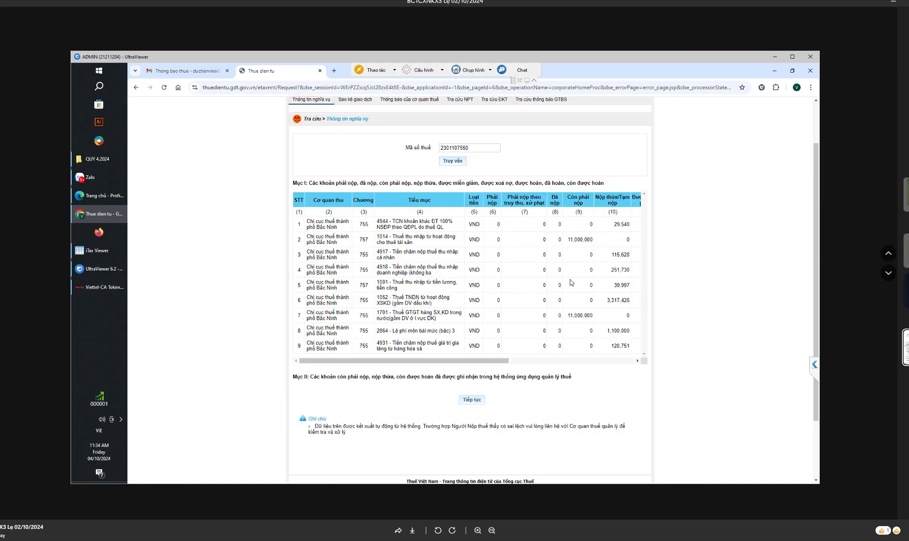
scroll(505, 310, "down", 2)
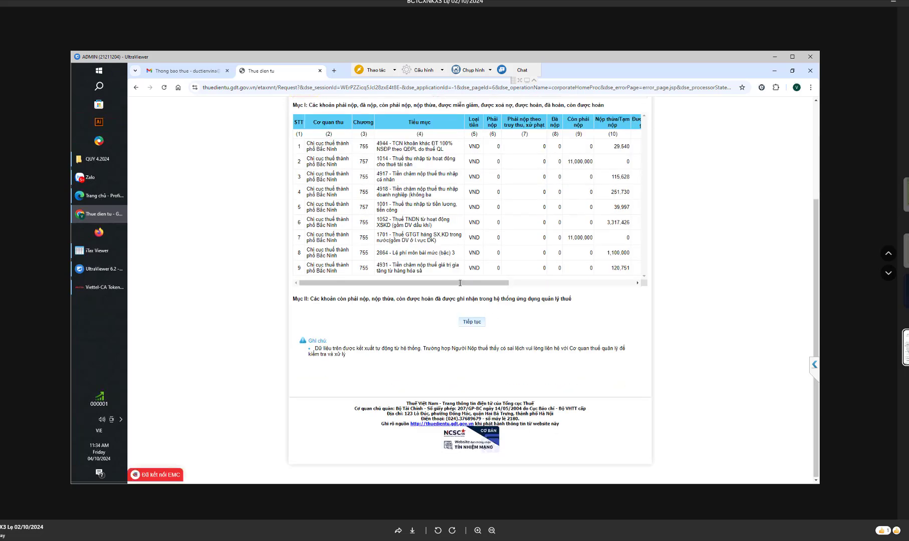
scroll(497, 248, "up", 3)
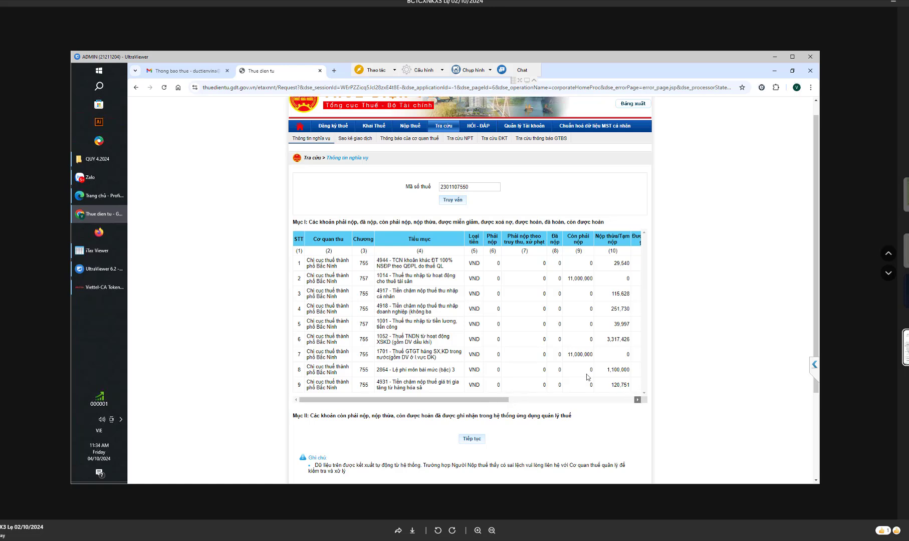
left_click(638, 399)
left_click_drag(638, 402, 424, 400)
scroll(575, 322, "down", 3)
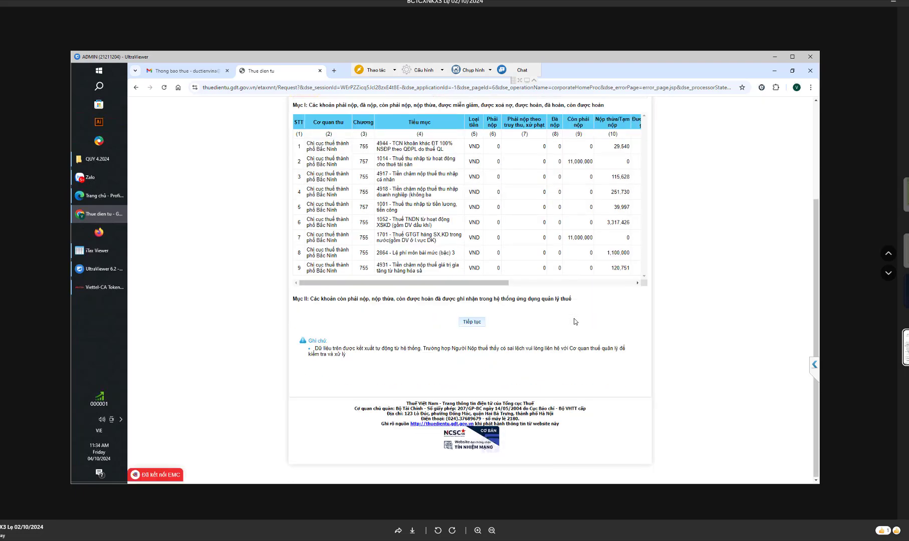
scroll(573, 322, "up", 2)
scroll(573, 321, "down", 2)
scroll(572, 322, "up", 3)
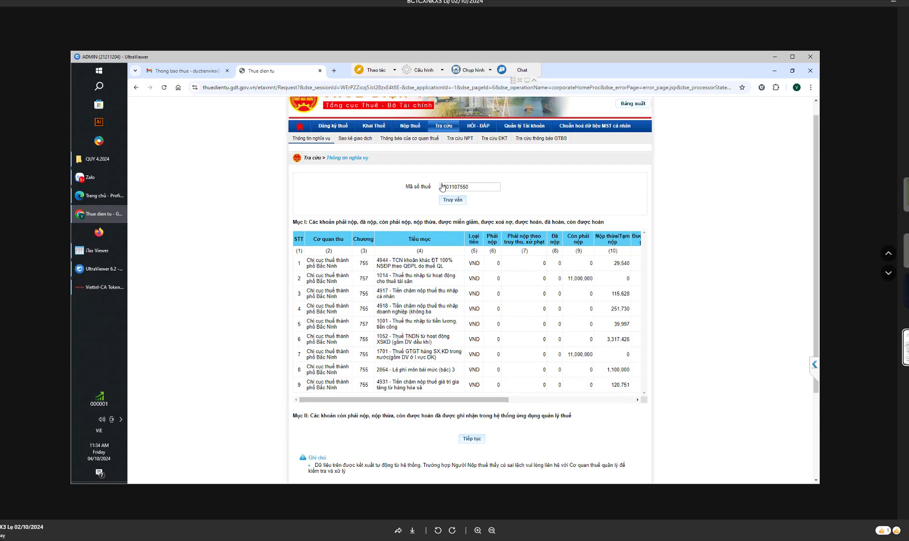
- On a new tax payment slip, choose Ngân hàng TNHH MTV Shinhan Việt Nam and query payable taxes with obligation type Tất cả
left_click(411, 144)
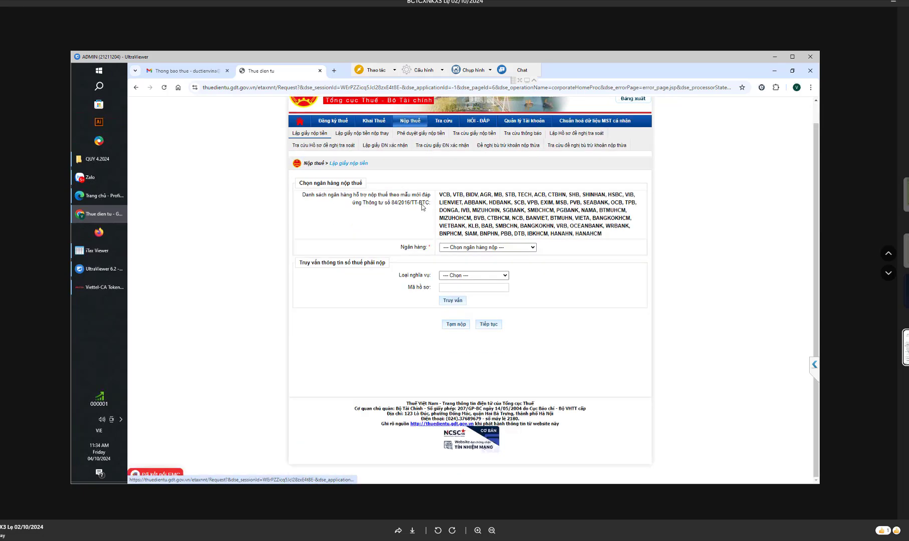
left_click(483, 248)
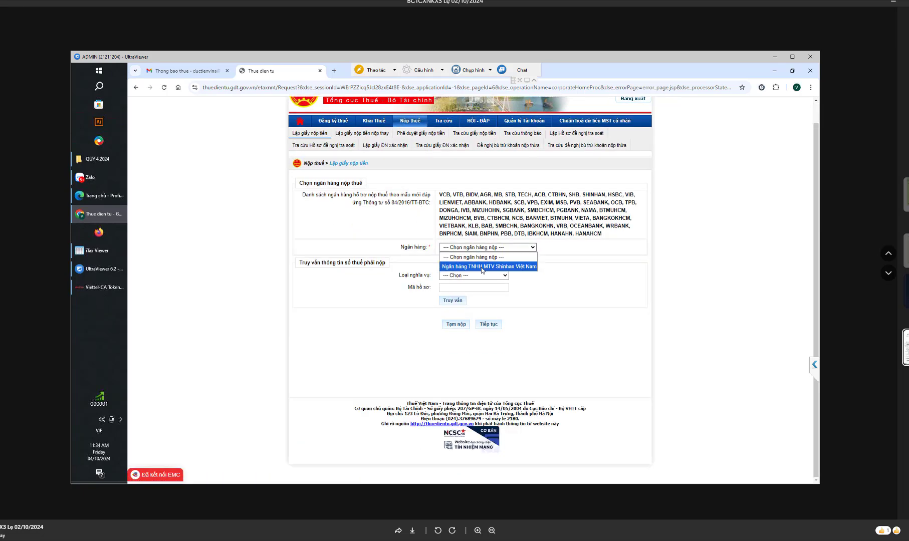
left_click(483, 266)
left_click(476, 275)
left_click(469, 295)
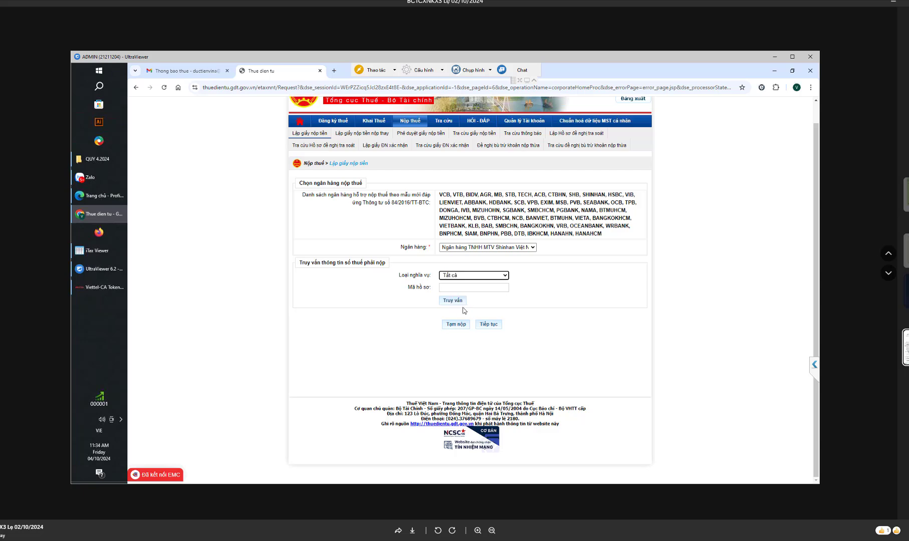
left_click(457, 303)
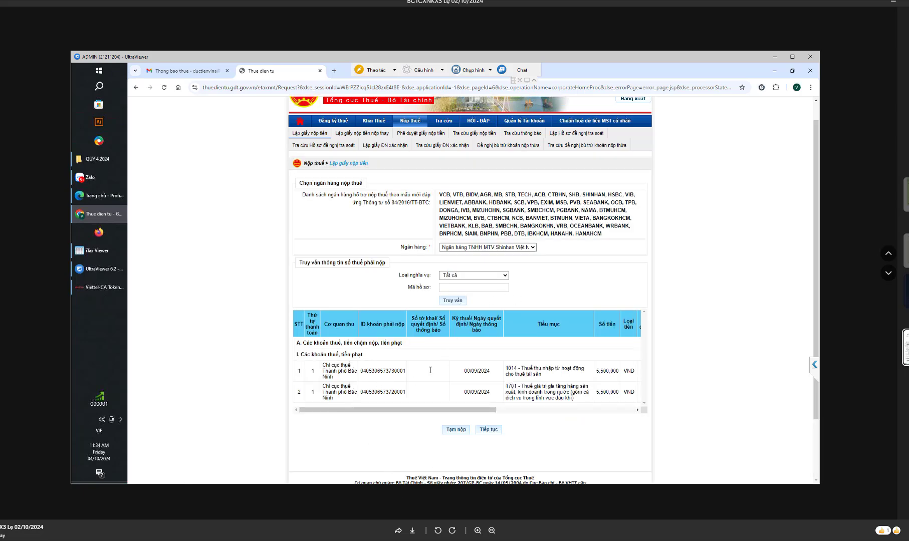
- Examine the two payable tax items, comparing their tax authority, sub-item, amount, chapter code and due date
scroll(430, 370, "down", 1)
left_click_drag(457, 373, 352, 378)
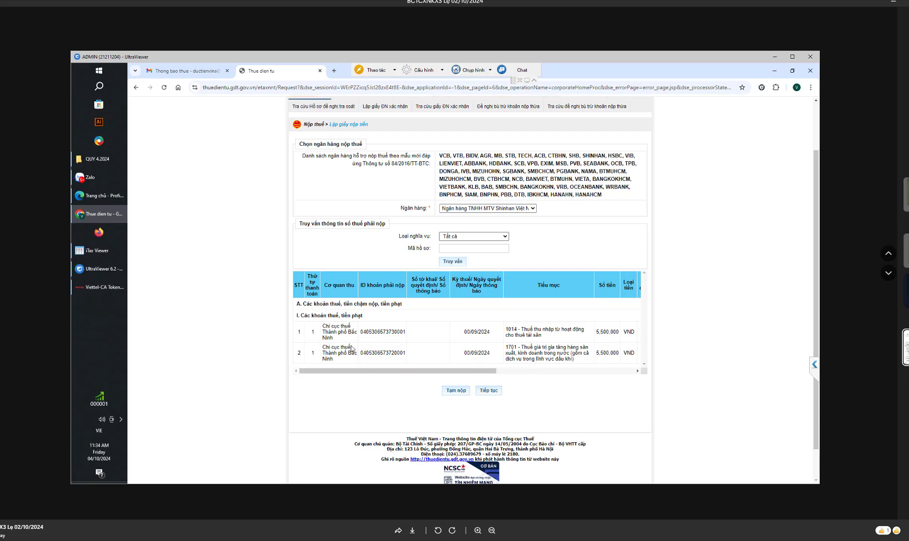
scroll(350, 345, "down", 1)
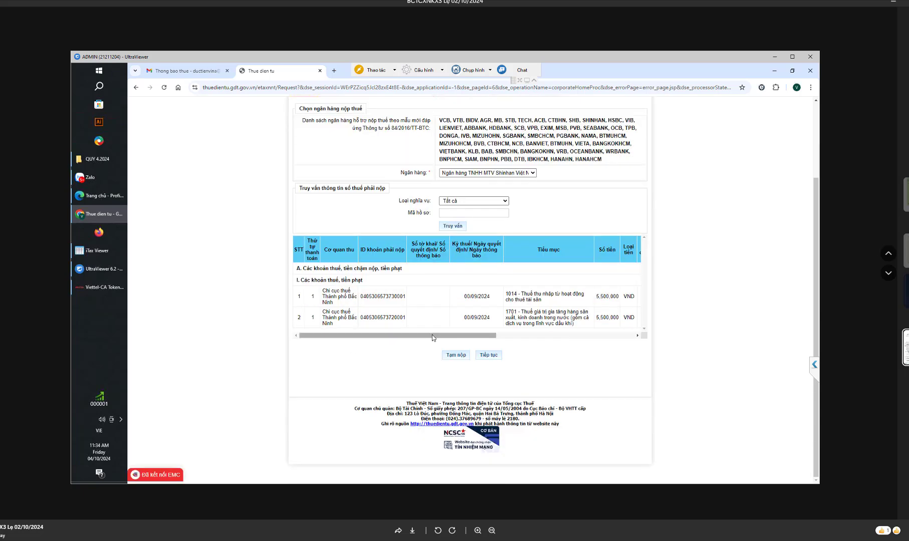
left_click_drag(433, 338, 383, 337)
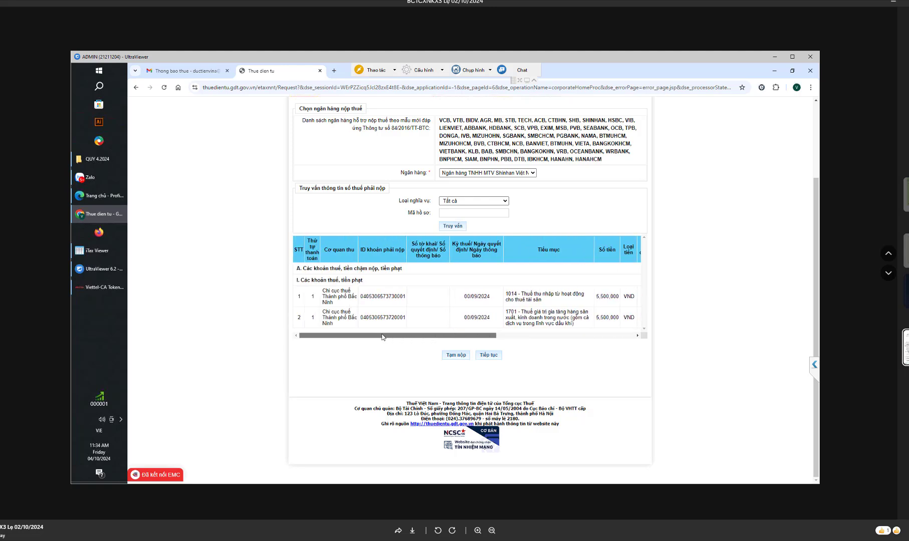
mouse_move(339, 311)
left_mouse_down()
mouse_move(323, 293)
mouse_move(341, 318)
left_mouse_up()
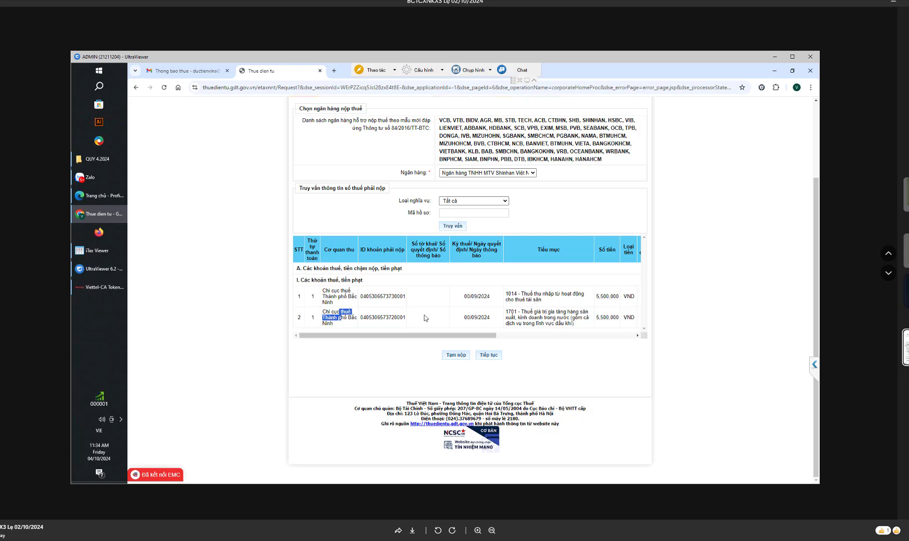
left_click_drag(525, 299, 554, 324)
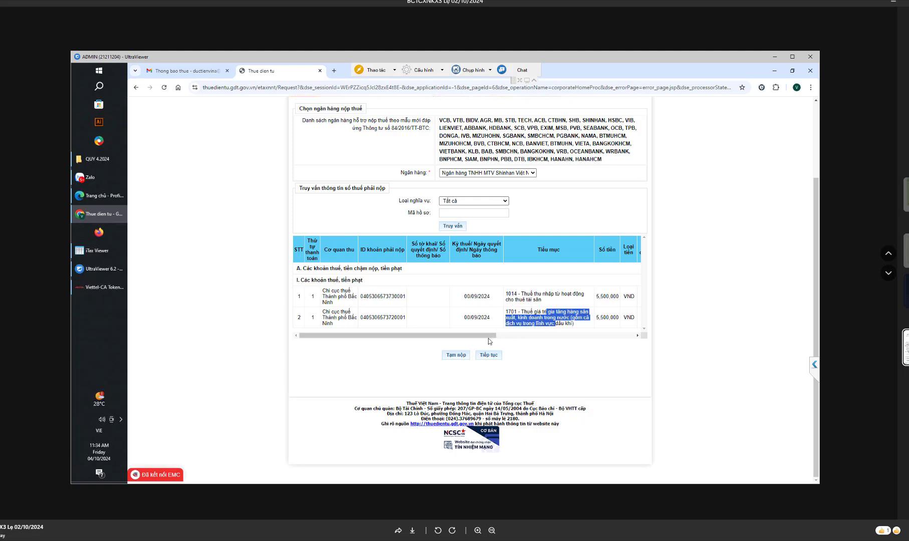
left_click_drag(485, 340, 533, 340)
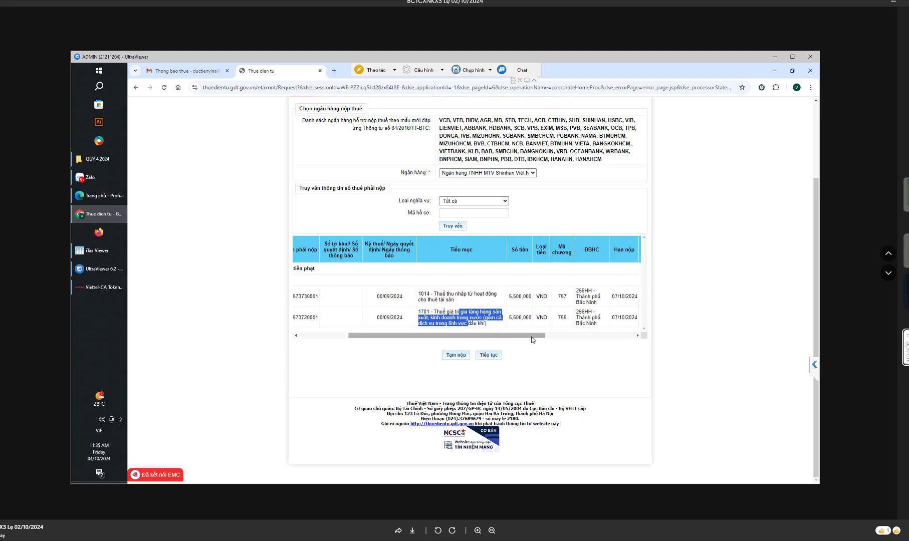
double_click(516, 296)
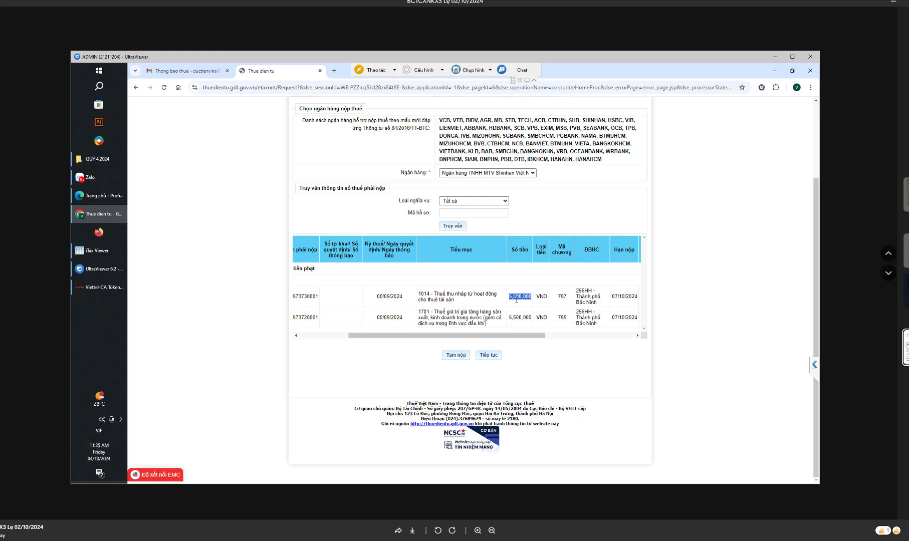
double_click(516, 317)
left_click(516, 298)
left_click_drag(511, 334, 600, 334)
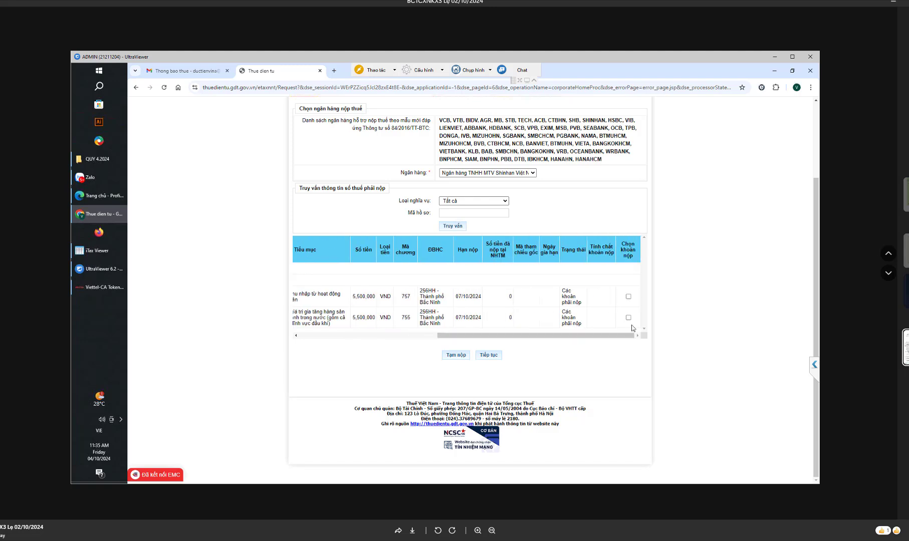
- Select the 1014 asset-rental income tax item for payment and review the sub-items and amounts of both rows
left_click(629, 296)
left_click_drag(615, 336, 509, 343)
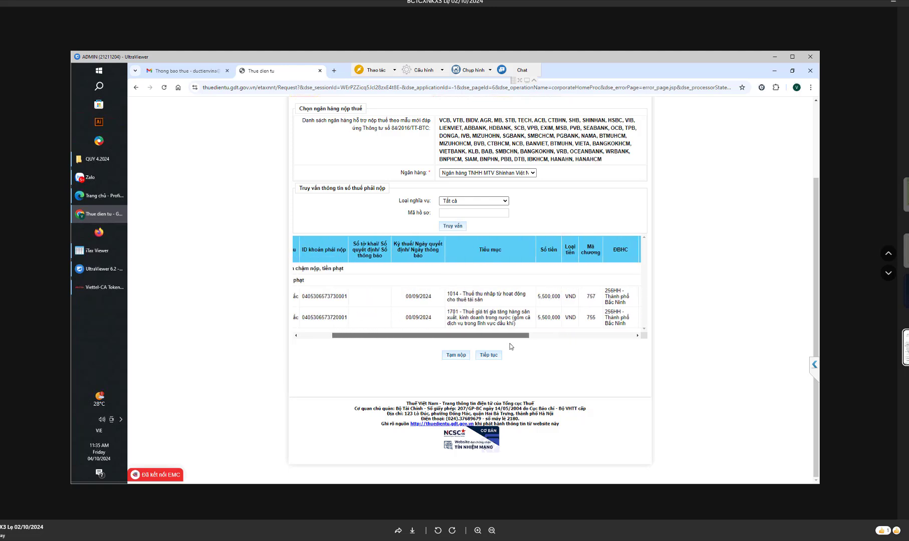
left_click_drag(509, 343, 534, 341)
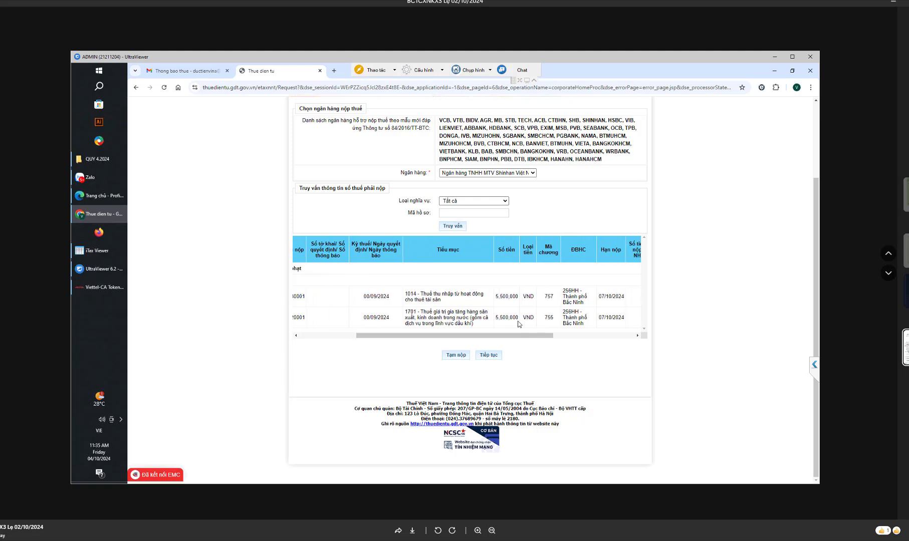
scroll(455, 267, "up", 2)
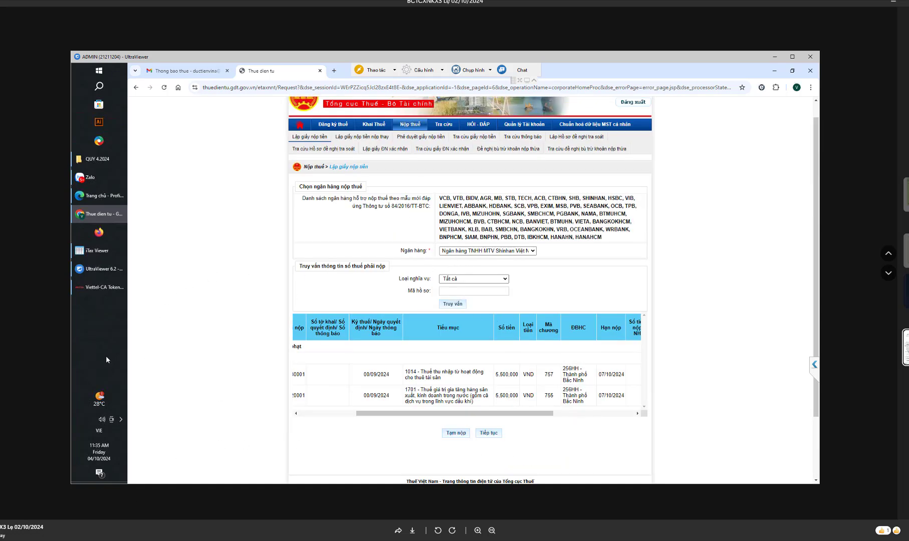
- Switch to Zalo on the remote computer, view the tax notice image sent in the chat, and close it
left_click(94, 180)
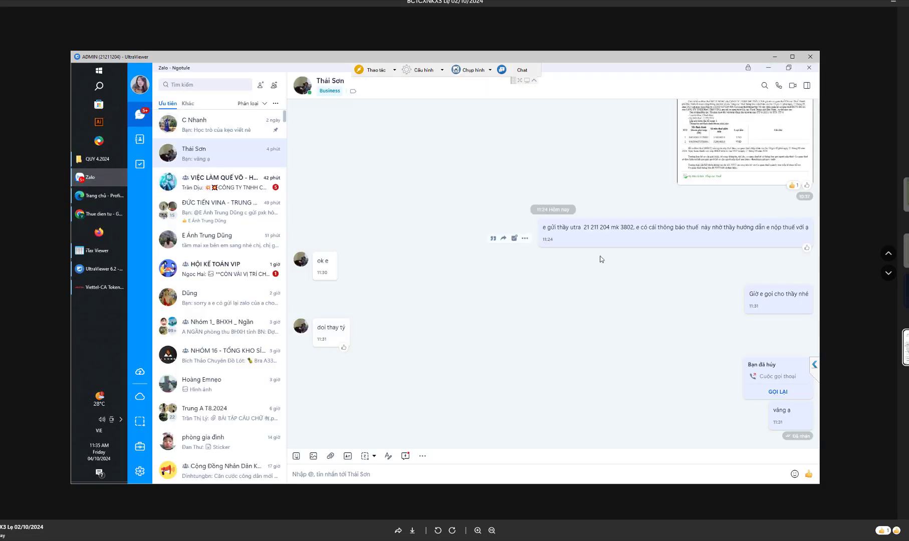
scroll(601, 260, "up", 3)
left_click(738, 230)
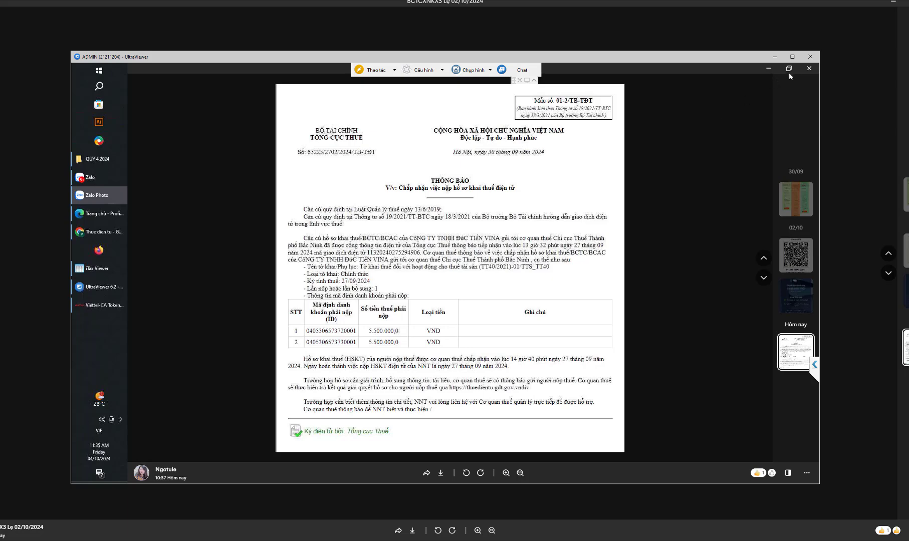
left_click(805, 73)
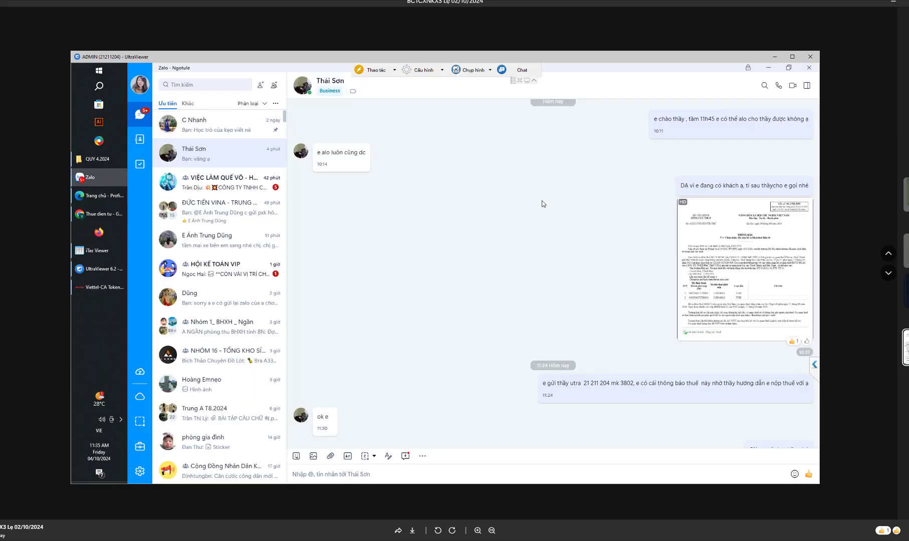
- Return to the tax portal, start a new slip with Ngân hàng TNHH MTV Shinhan Việt Nam and obligation type Tất cả, and proceed with Tạm nộp
left_click(769, 71)
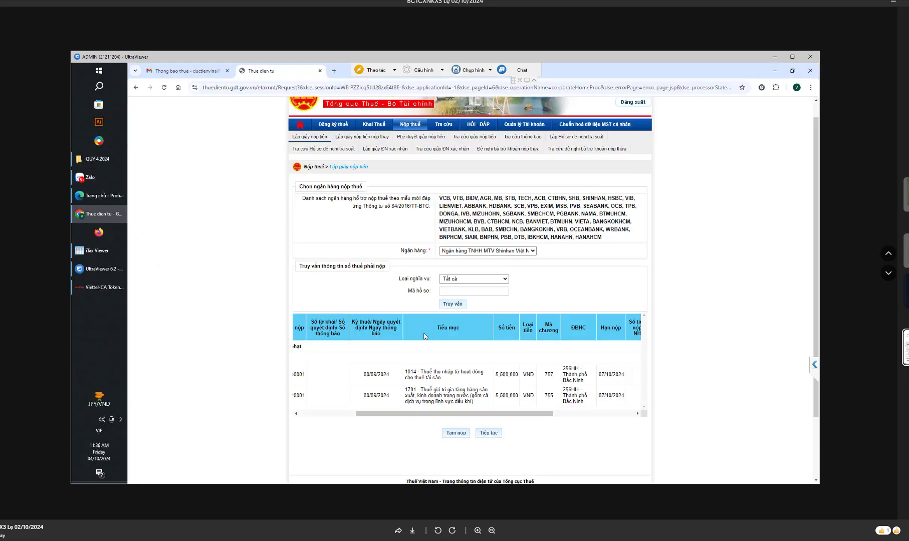
scroll(452, 353, "down", 1)
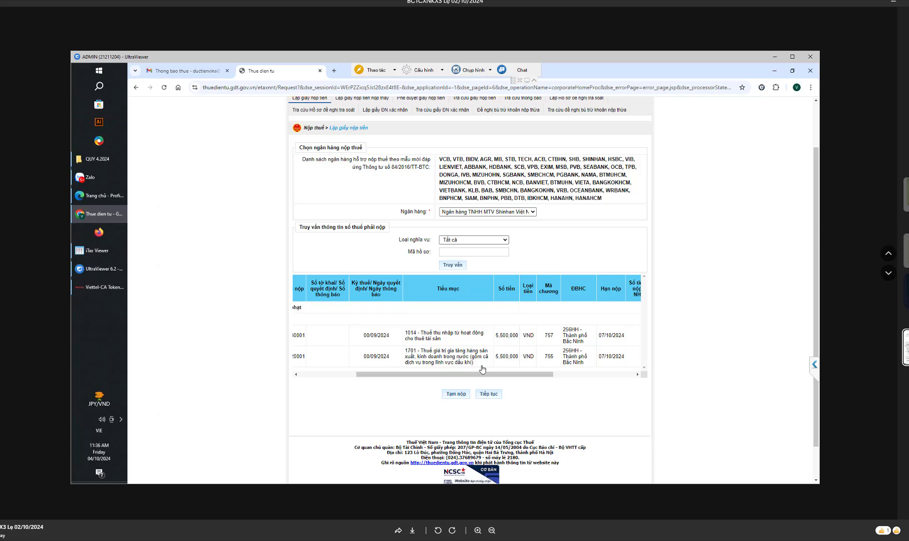
scroll(443, 205, "up", 2)
left_click(410, 143)
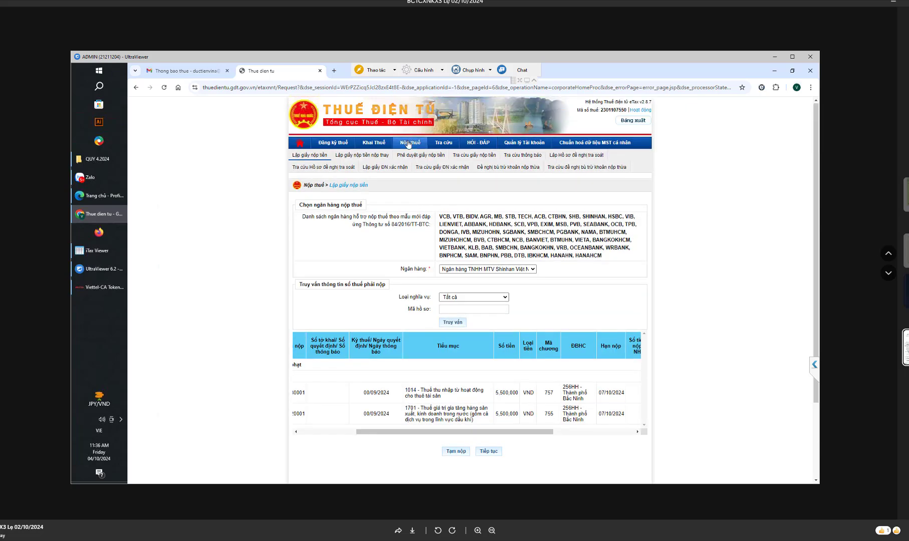
left_click(473, 274)
left_click(486, 247)
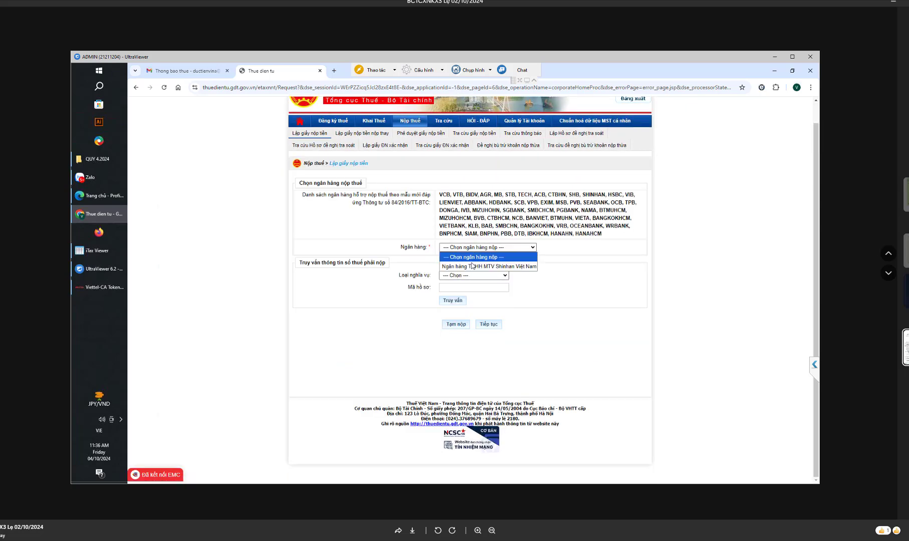
left_click(473, 266)
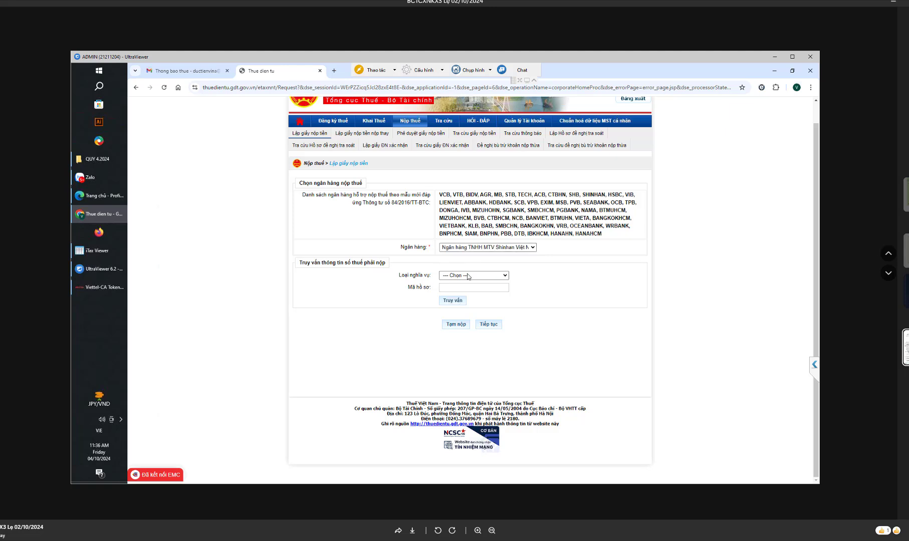
left_click(467, 275)
left_click(465, 295)
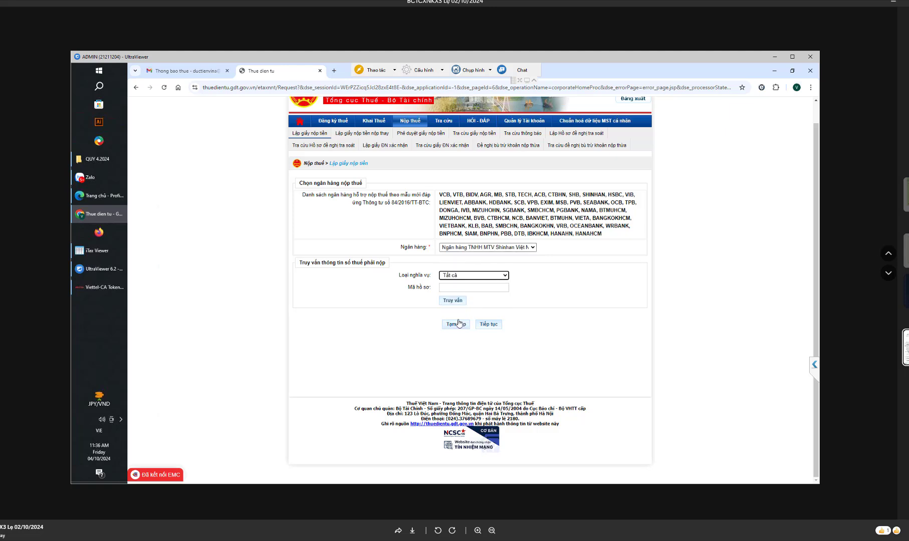
left_click(457, 327)
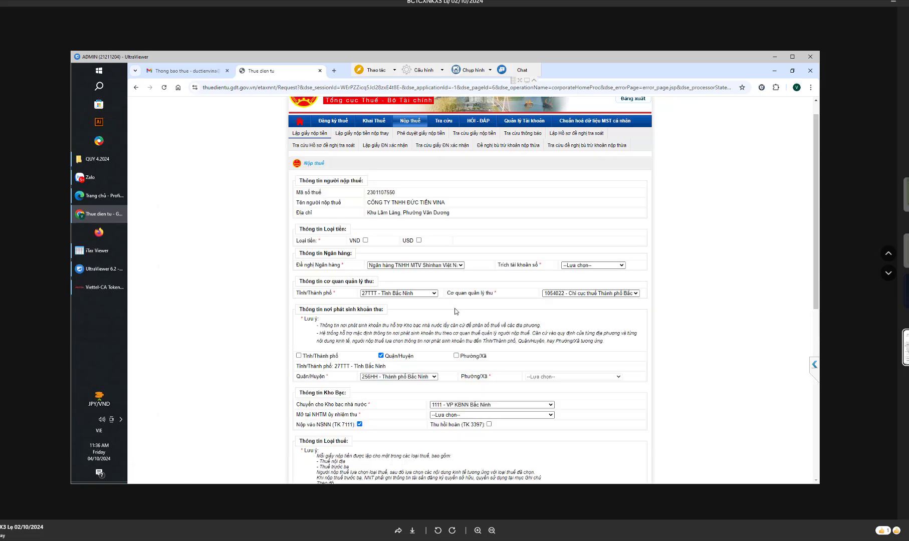
- Review the payment form's currency, bank, tax authority, treasury and tax type sections
scroll(461, 294, "down", 3)
scroll(462, 294, "up", 3)
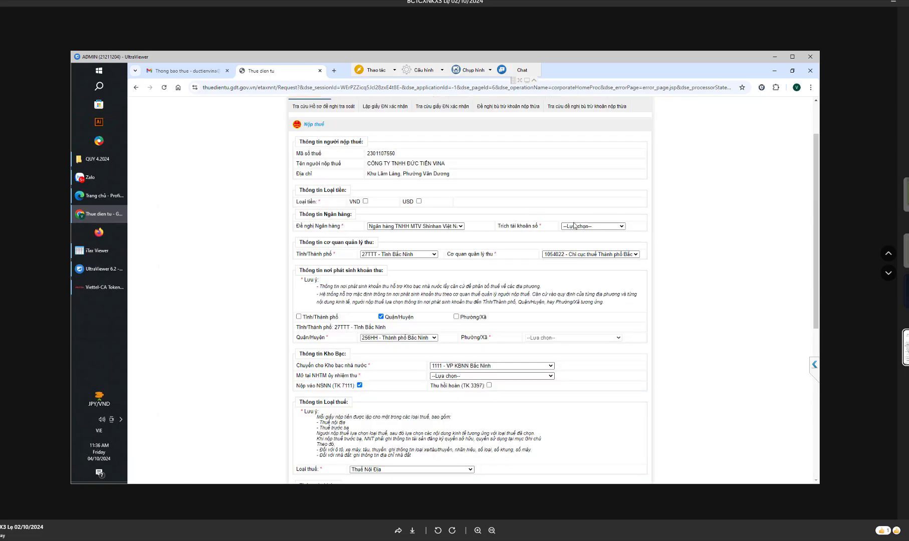
left_click(585, 254)
scroll(454, 281, "down", 4)
left_click(398, 396)
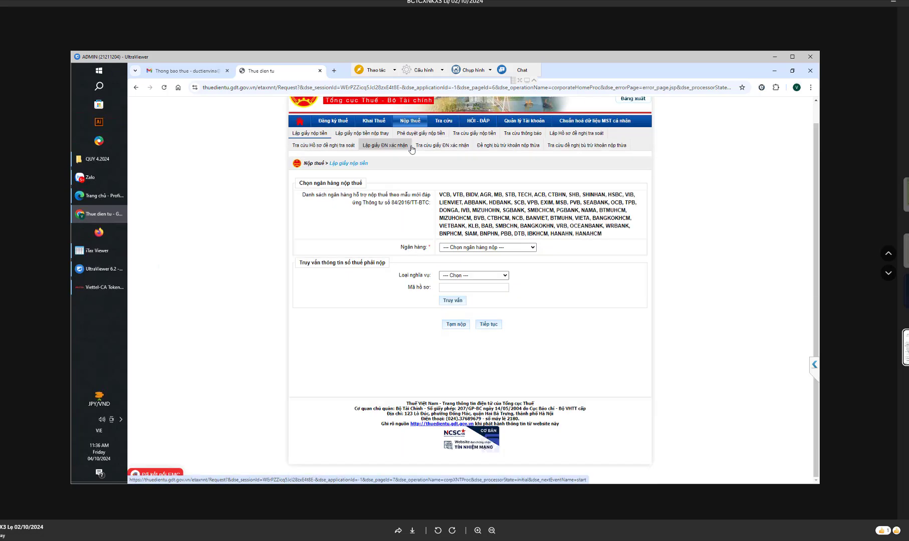
- Try to query payable taxes on a new slip with Ngân hàng TNHH MTV Shinhan Việt Nam and obligation type Tất cả
left_click(486, 247)
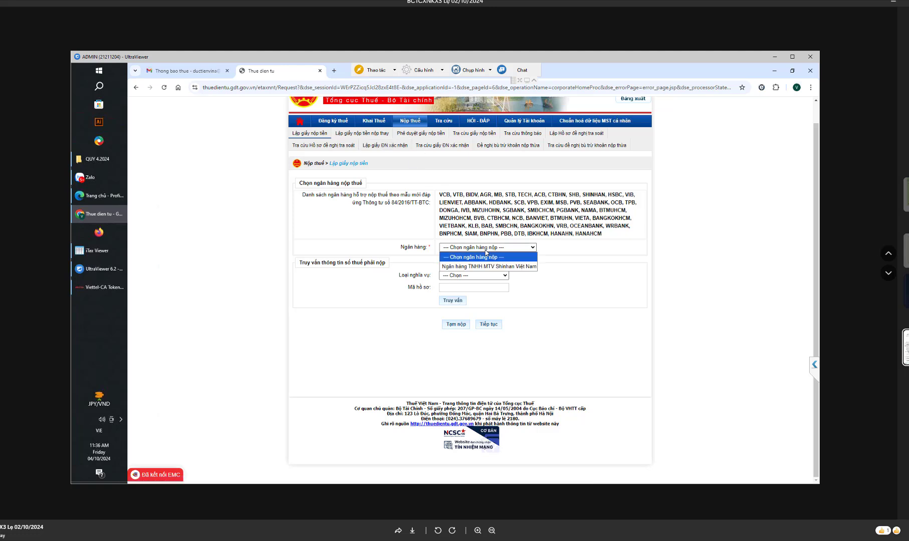
left_click(482, 267)
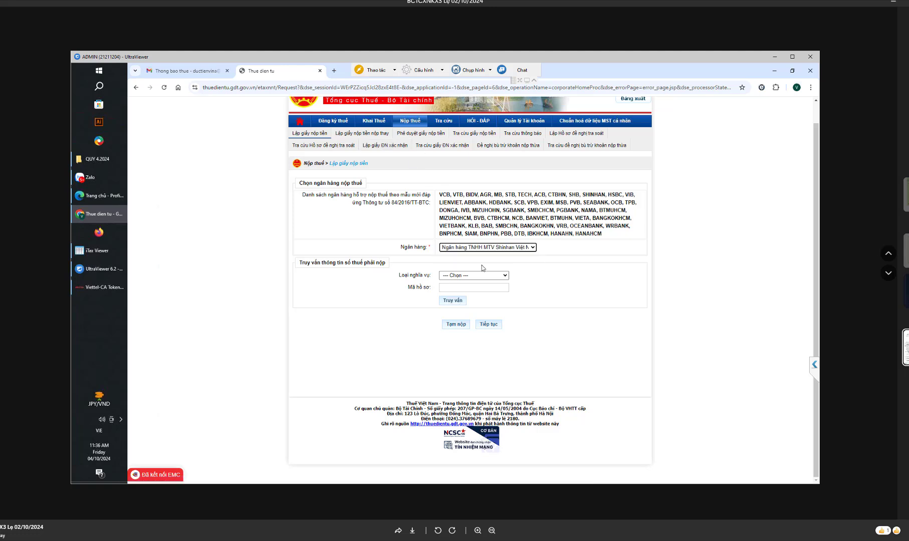
left_click(486, 276)
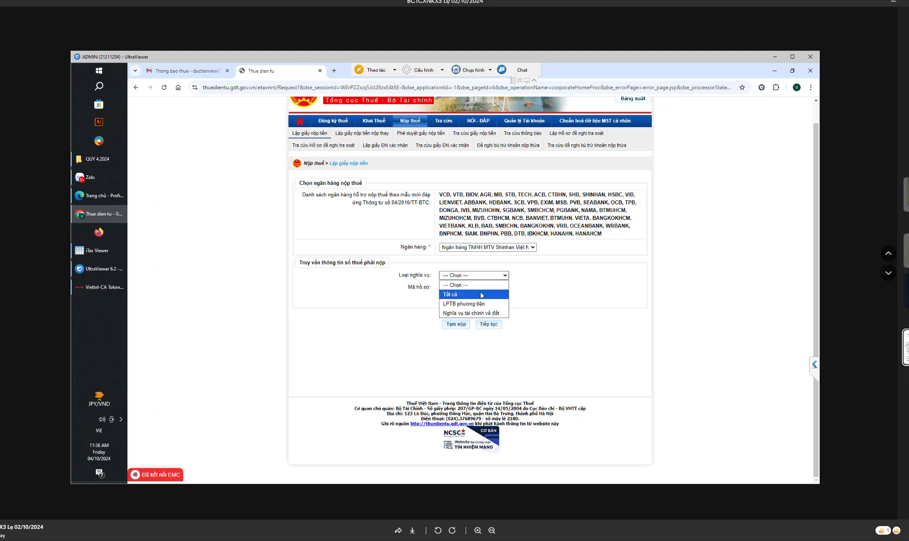
left_click(483, 295)
left_click(464, 302)
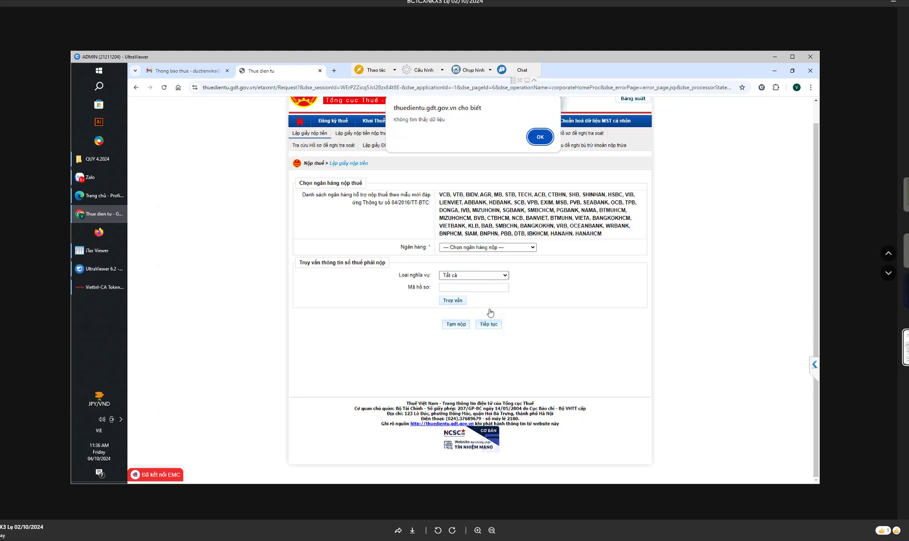
- Dismiss the alert, choose the Shinhan Việt Nam bank again, and rerun the payable tax query with obligation type Tất cả
left_click(544, 142)
left_click(509, 246)
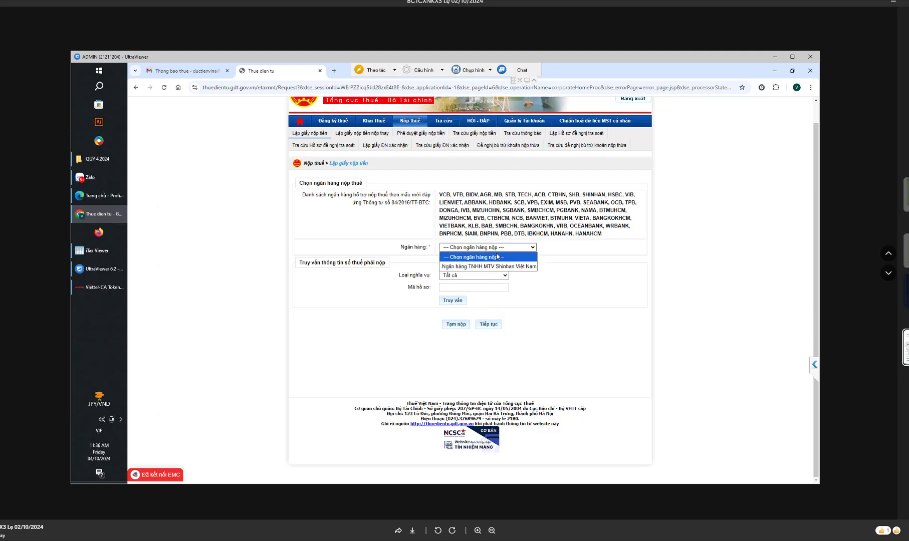
left_click(485, 266)
left_click(455, 301)
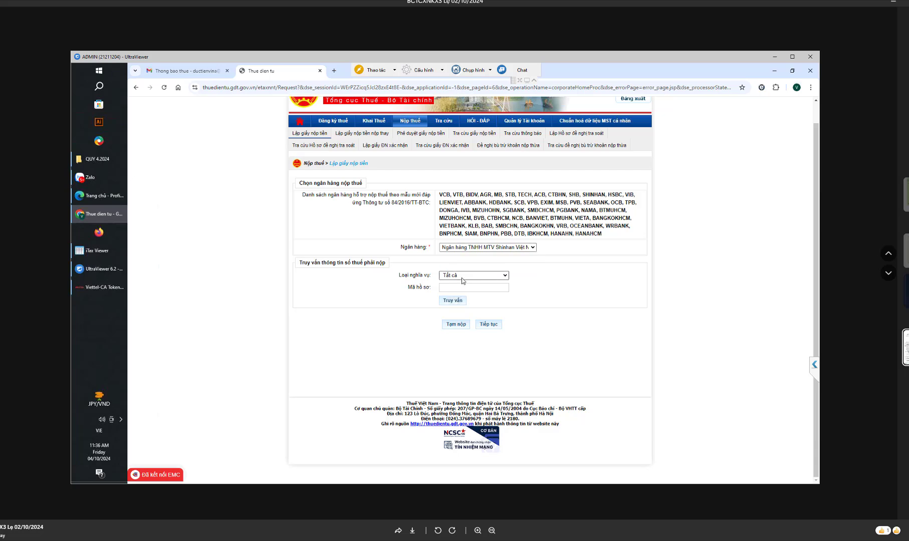
left_click(461, 278)
left_click(462, 284)
left_click(455, 301)
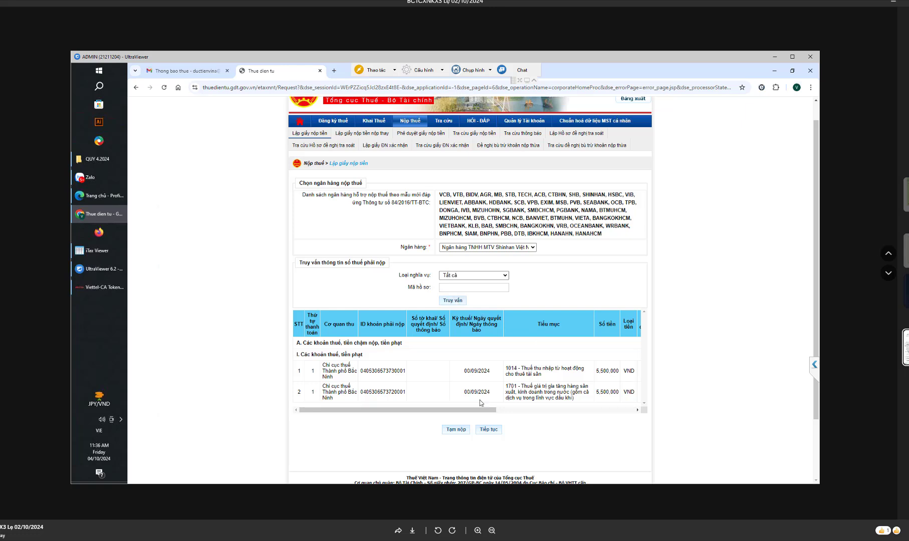
- Check the payable item IDs and mark both the 1701 value-added tax and 1014 asset-rental income tax items for payment
mouse_move(396, 372)
left_mouse_down()
mouse_move(399, 391)
mouse_move(401, 373)
left_mouse_up()
left_click(402, 379)
left_click_drag(412, 407, 551, 409)
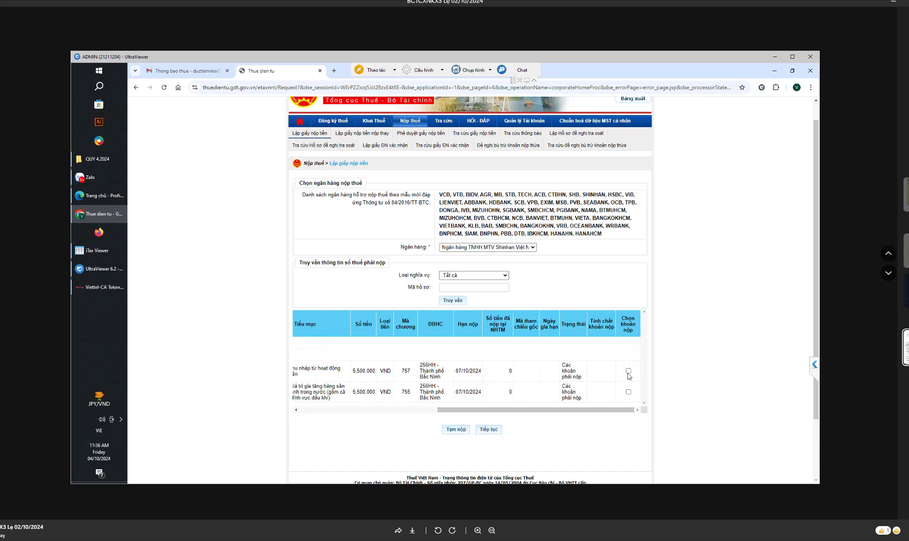
left_click(628, 392)
left_click(628, 371)
- Restart the payment slip, choose Ngân hàng TNHH MTV Shinhan Việt Nam, and query payable taxes with obligation type Tất cả
left_click(413, 125)
left_click(486, 248)
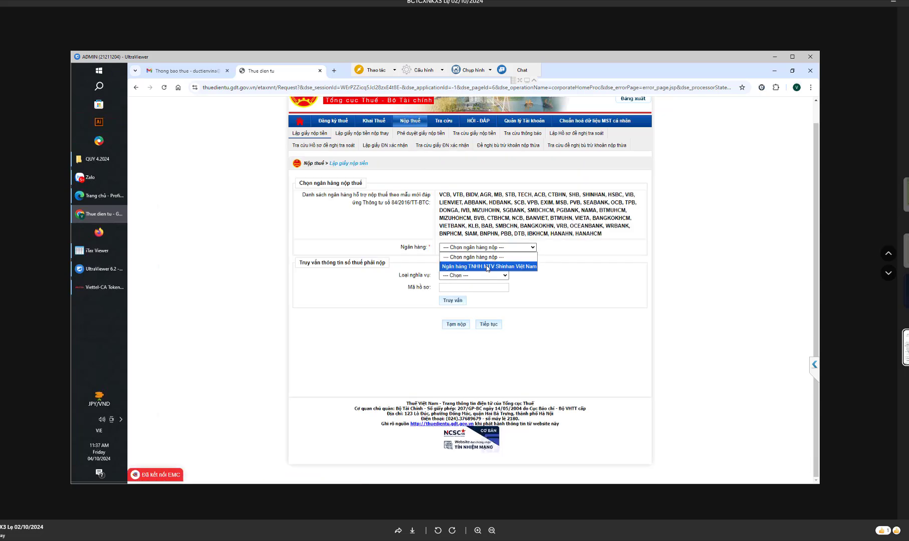
left_click(488, 266)
left_click(483, 277)
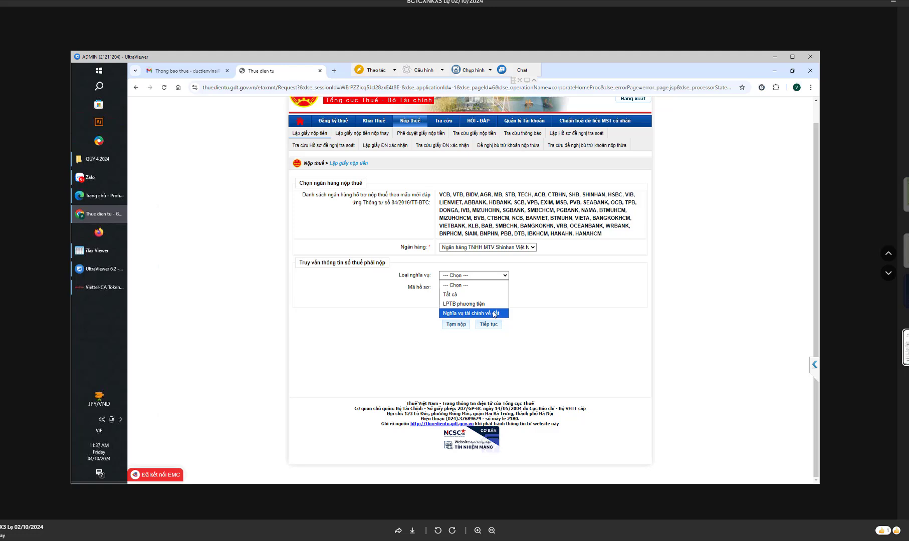
left_click(467, 295)
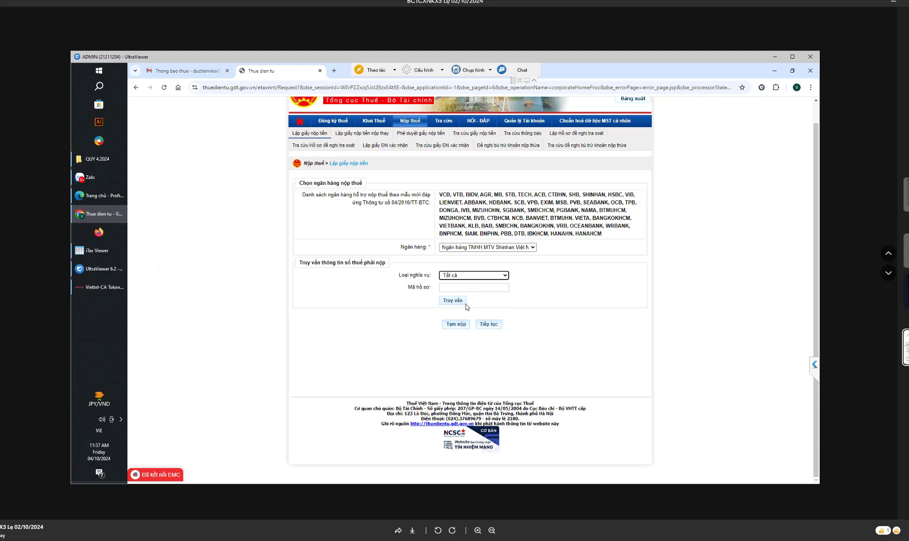
left_click(455, 289)
left_click(452, 302)
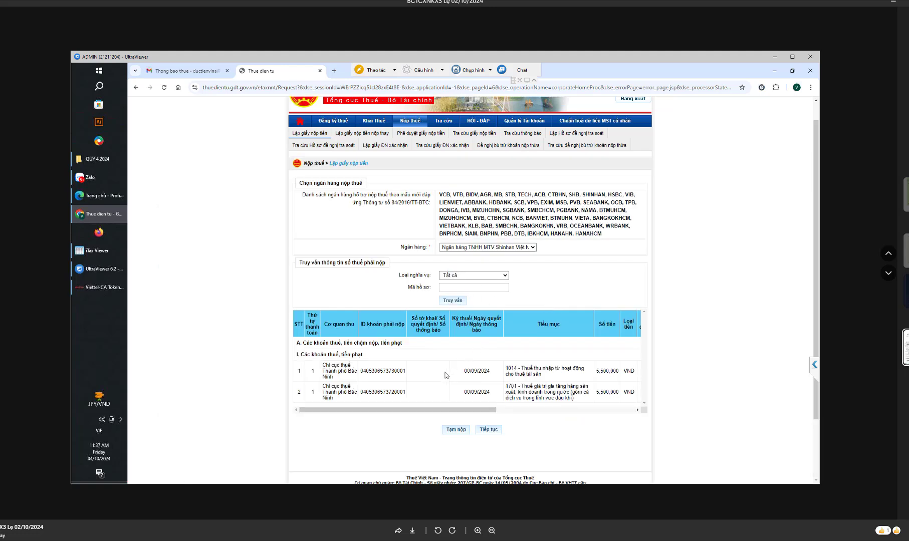
- Examine the ID khoản phải nộp column and compare the payable item IDs of the two tax rows
left_click_drag(441, 411, 390, 413)
left_click_drag(372, 370, 406, 372)
left_click_drag(368, 325, 404, 328)
double_click(387, 370)
double_click(386, 392)
- Select both the 1014 and 1701 tax items for payment, review their sub-items, and continue to the payment form
left_click_drag(420, 412, 621, 411)
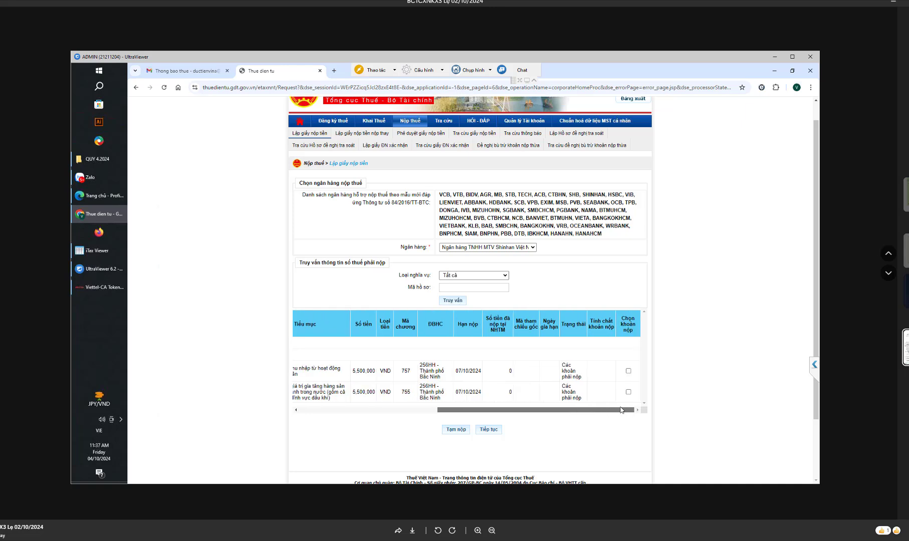
left_click(628, 392)
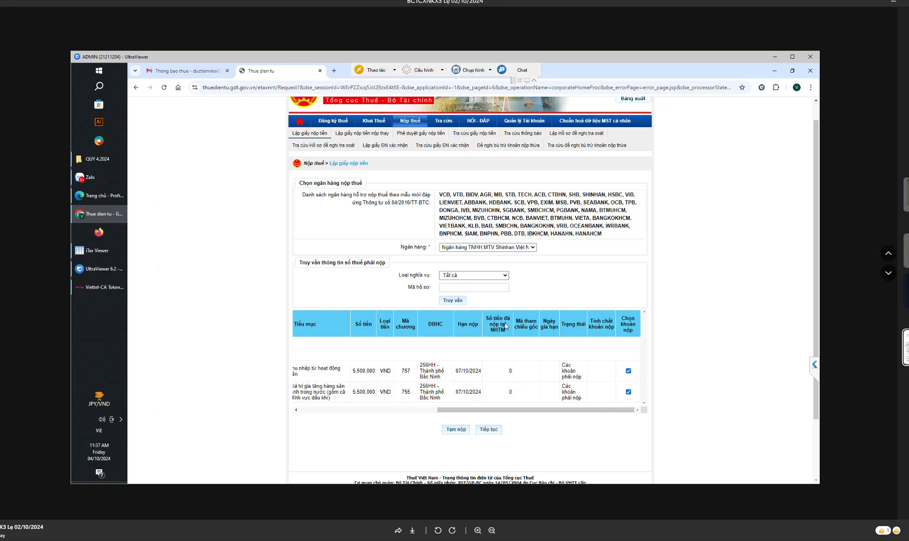
left_click_drag(478, 412, 339, 411)
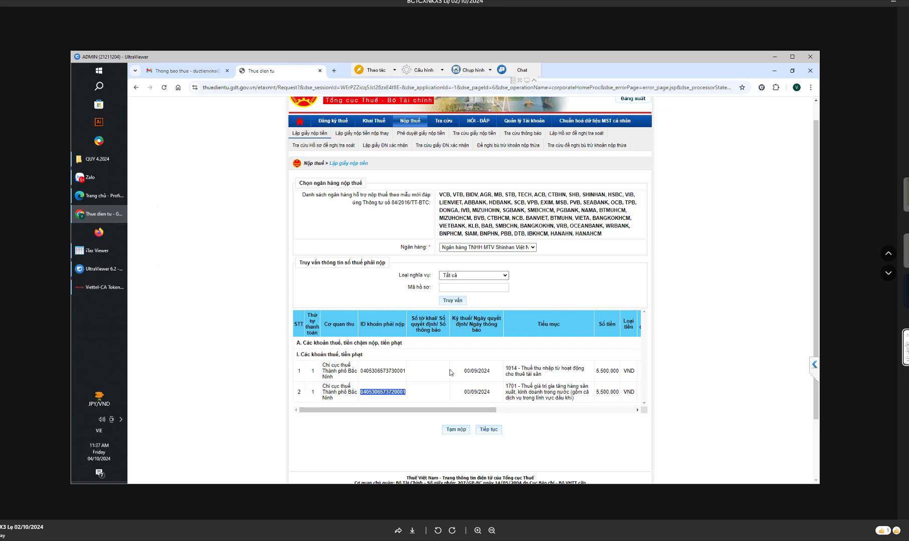
left_click(398, 370)
left_click_drag(518, 370, 515, 392)
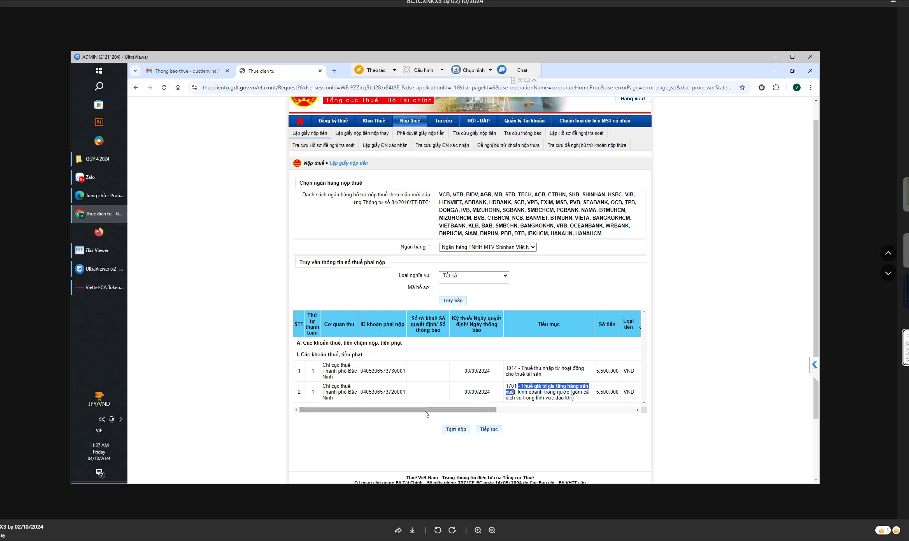
left_click_drag(424, 411, 614, 408)
left_click(483, 432)
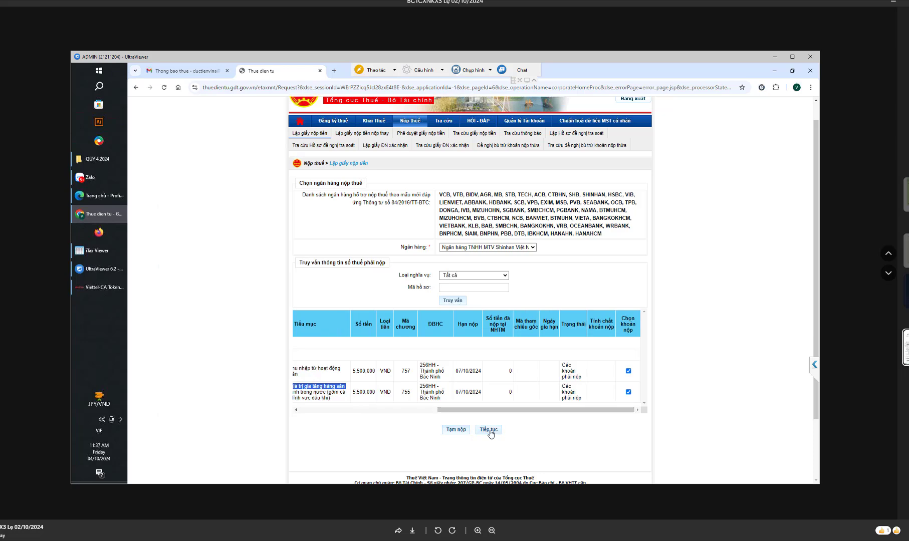
- Choose the company's debit account under Trích tài khoản số for the tax payment
scroll(485, 239, "down", 2)
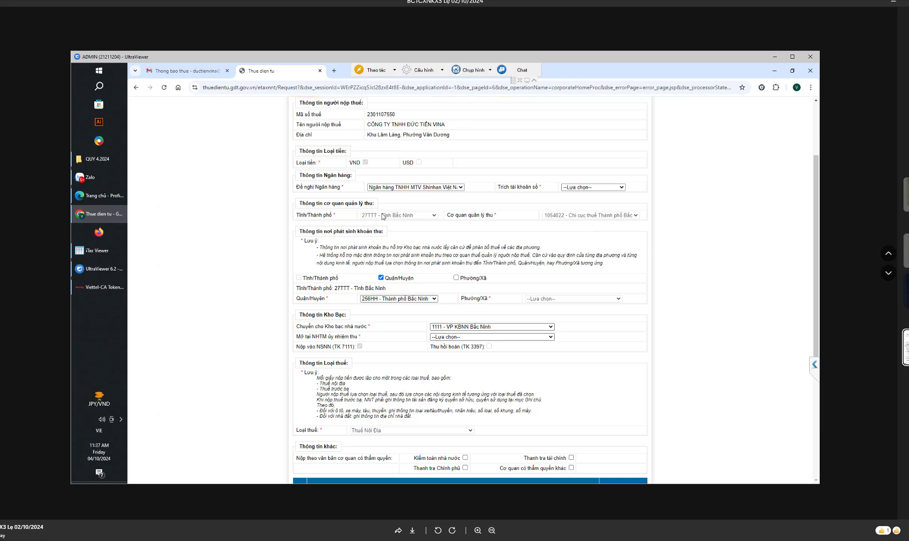
left_click(585, 188)
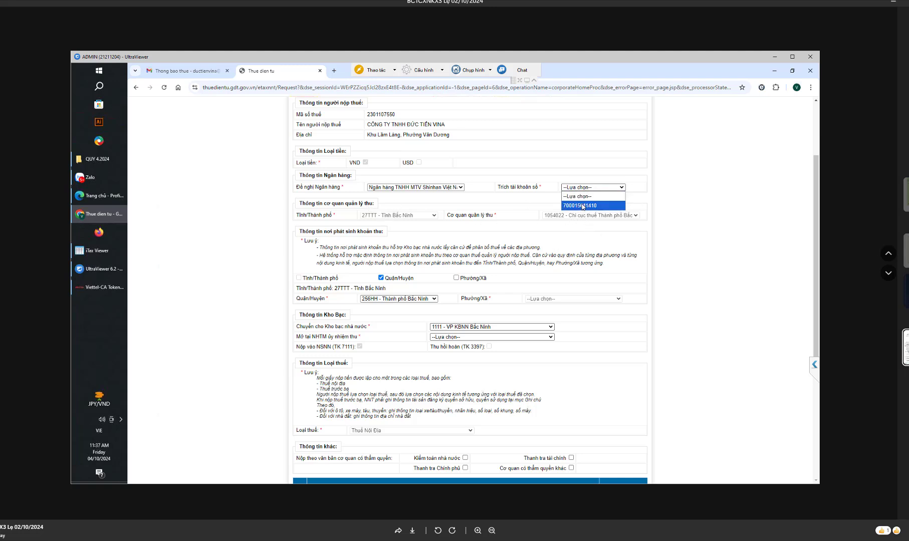
left_click(584, 204)
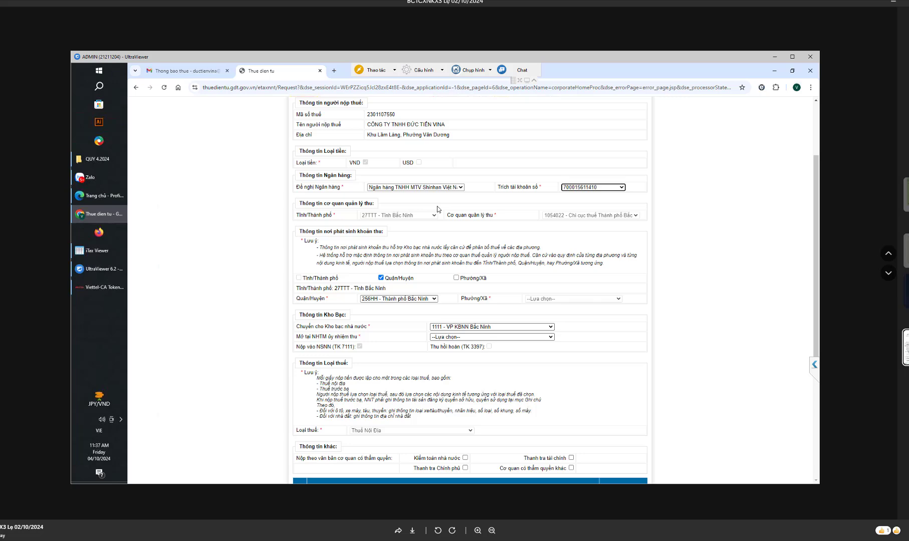
left_click(364, 162)
- Check the treasury section and browse the banks offered under Mở tại NHTM ủy nhiệm thu without choosing one
scroll(417, 226, "down", 1)
scroll(417, 226, "down", 1)
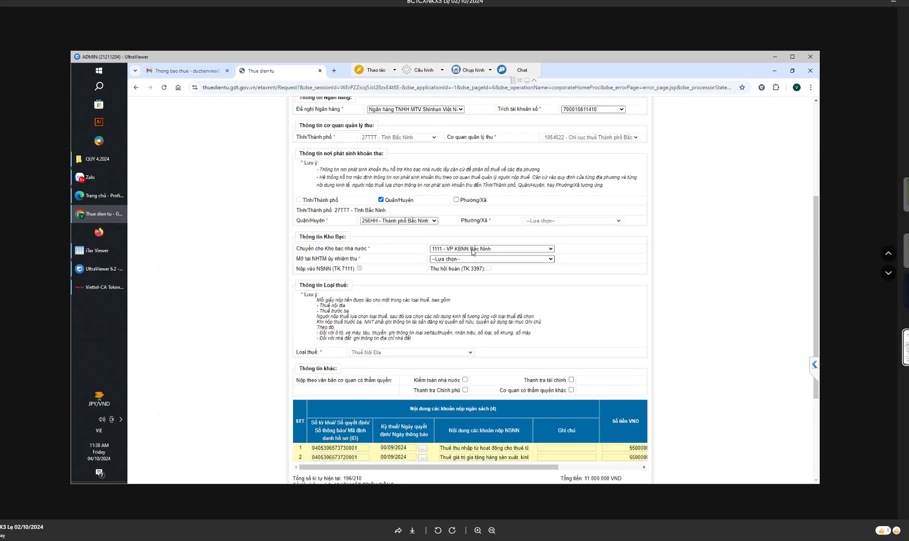
left_click(472, 260)
left_click(456, 260)
left_click(595, 259)
scroll(567, 262, "down", 1)
left_click(467, 221)
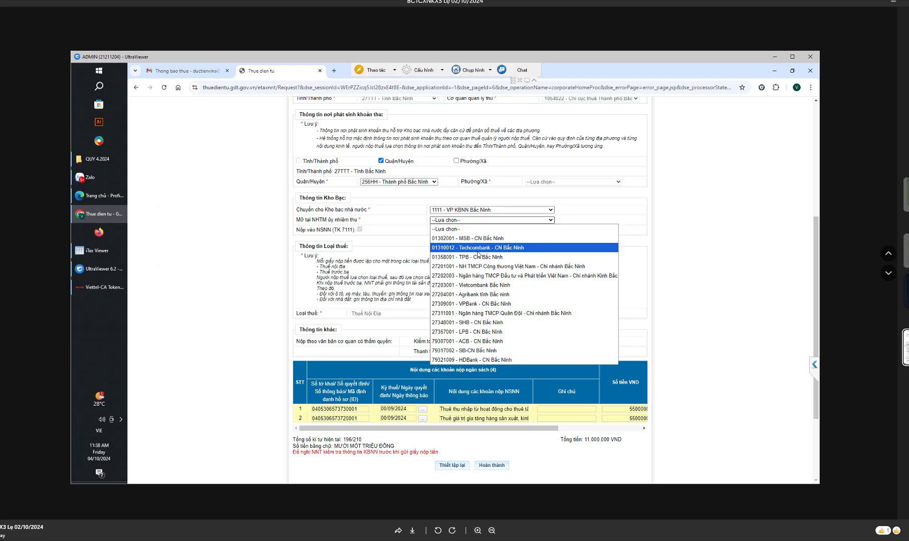
left_click(575, 201)
- Recheck the proposed Shinhan Việt Nam bank and look through the Mở tại NHTM ủy nhiệm thu bank list again
scroll(574, 202, "up", 3)
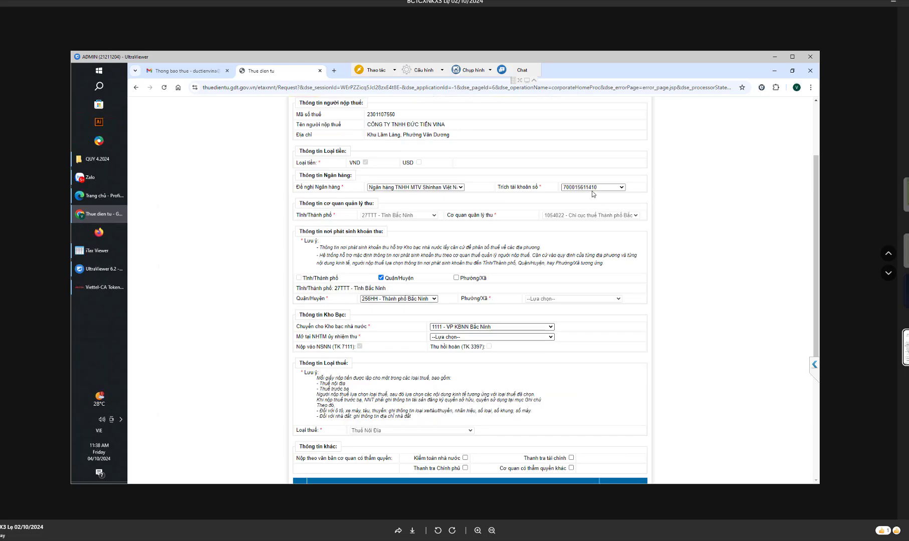
left_click(428, 188)
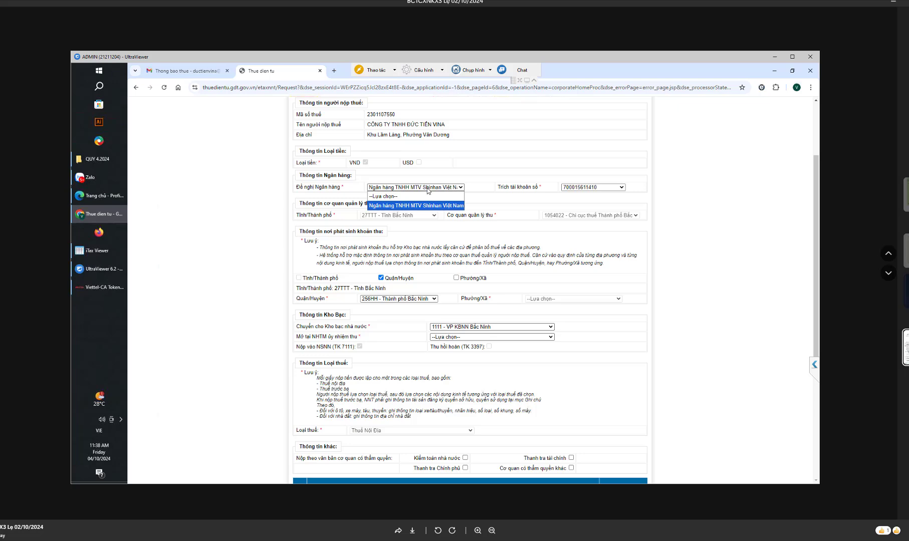
left_click(428, 205)
left_click(493, 337)
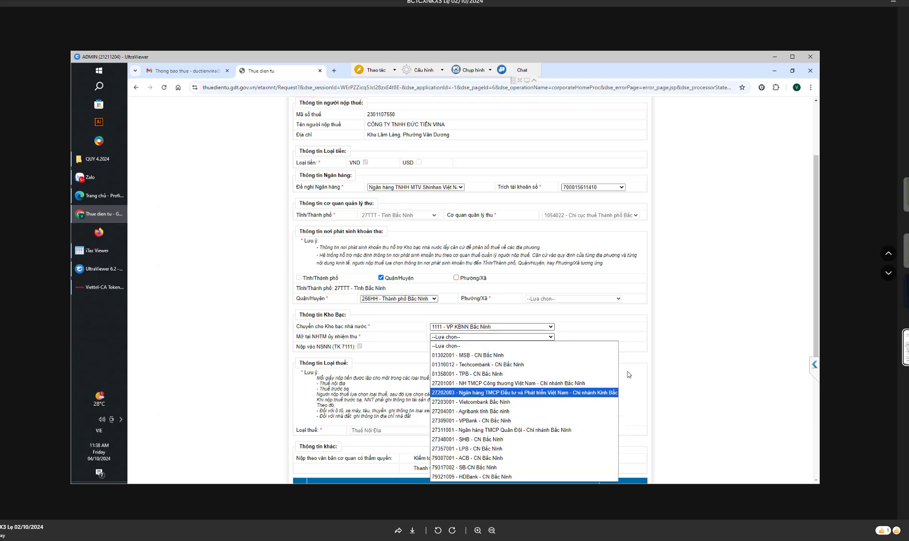
scroll(629, 375, "down", 3)
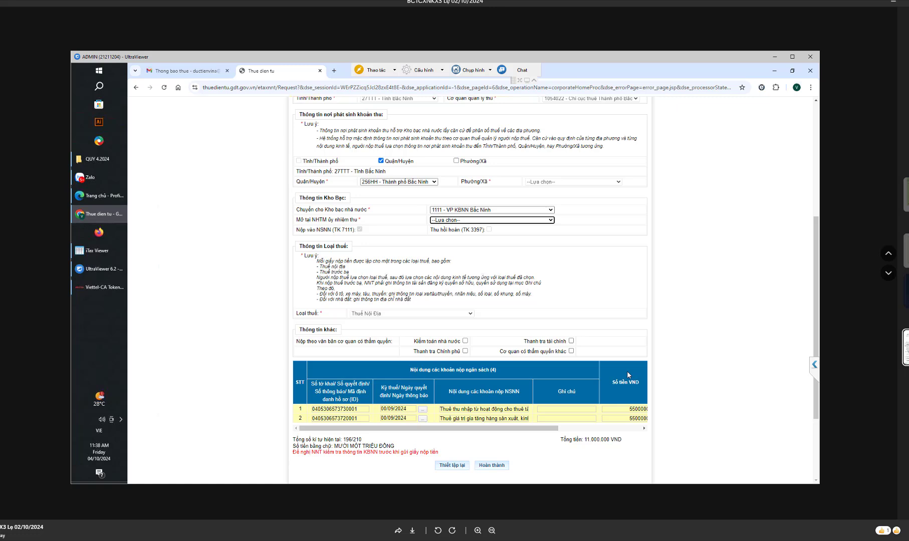
- Set Mở tại NHTM ủy nhiệm thu to 27201001 - NH TMCP Công thương Việt Nam - Chi nhánh Bắc Ninh
left_click(490, 220)
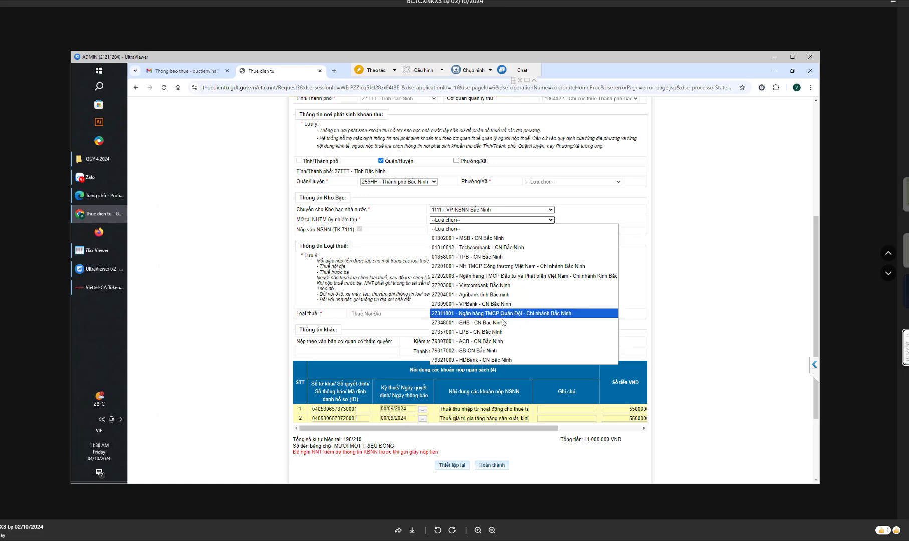
left_click(510, 267)
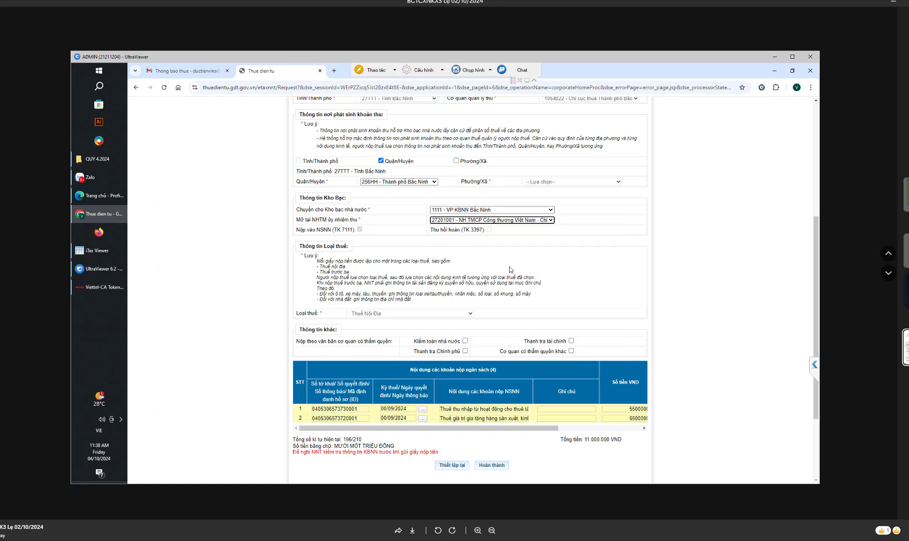
left_click(506, 221)
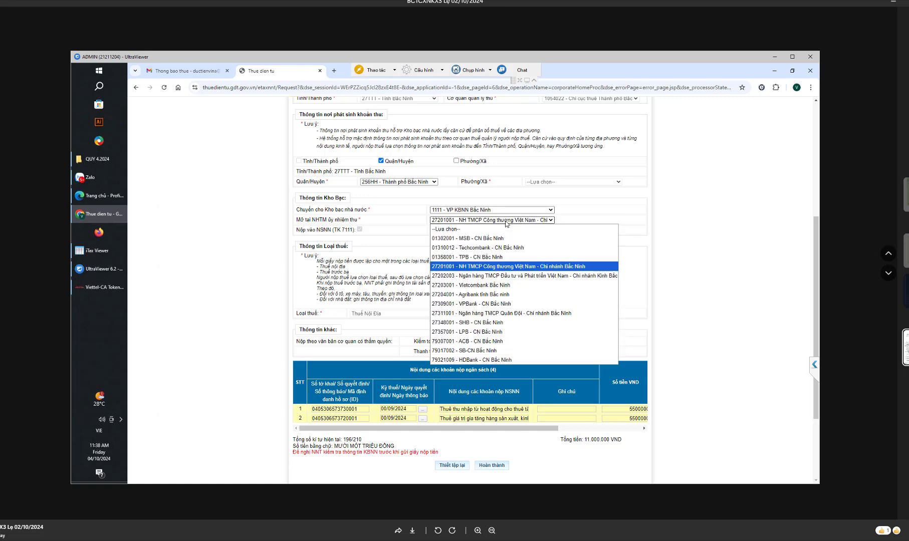
left_click(508, 266)
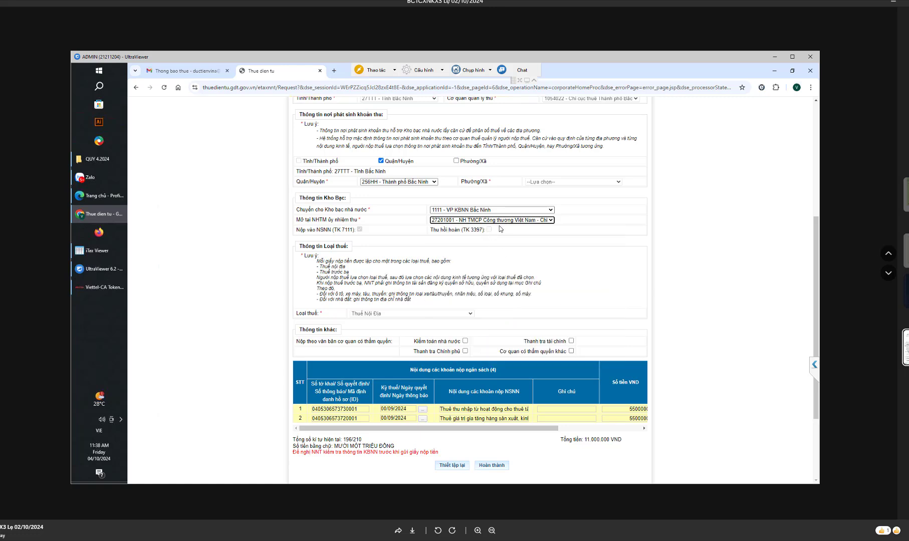
- Check the VND and foreign-currency amounts of both tax items and complete the payment slip form
scroll(444, 284, "down", 3)
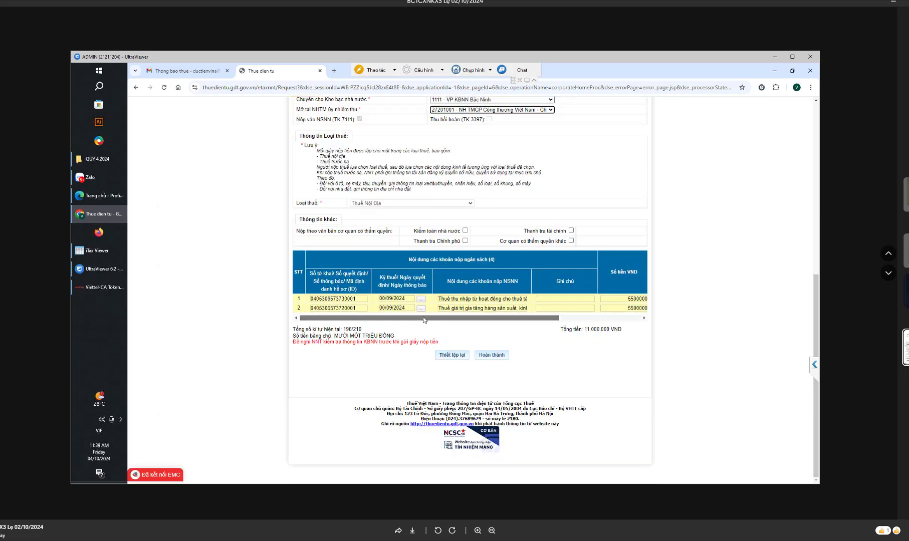
left_click_drag(423, 315, 527, 310)
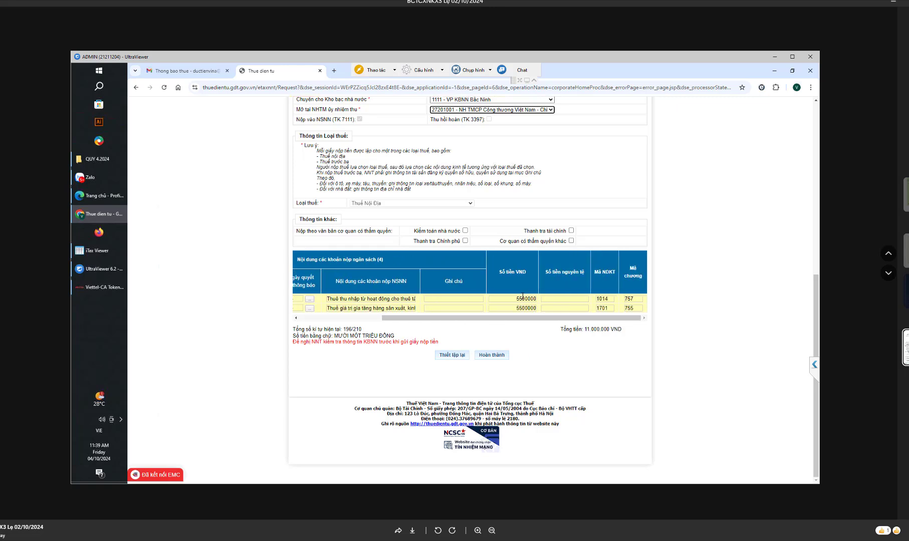
left_click(527, 299)
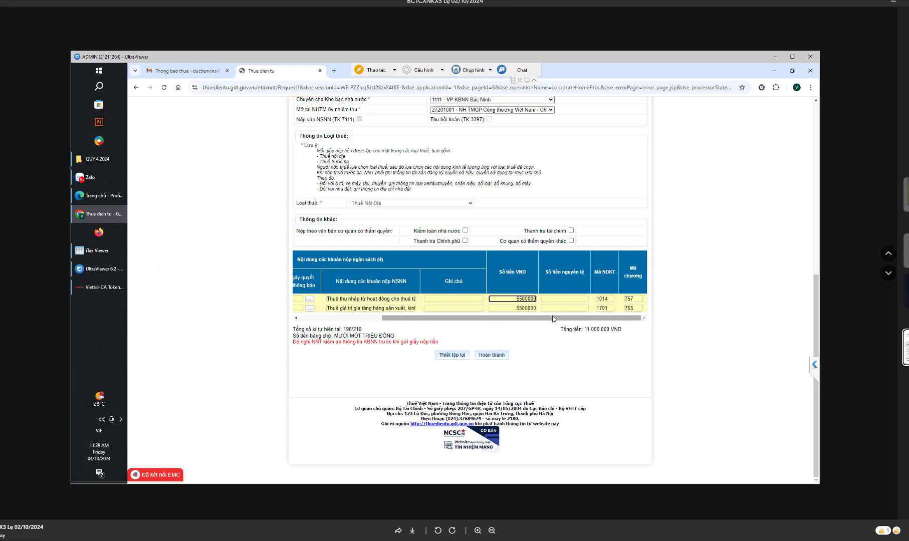
left_click(525, 308)
left_click(557, 299)
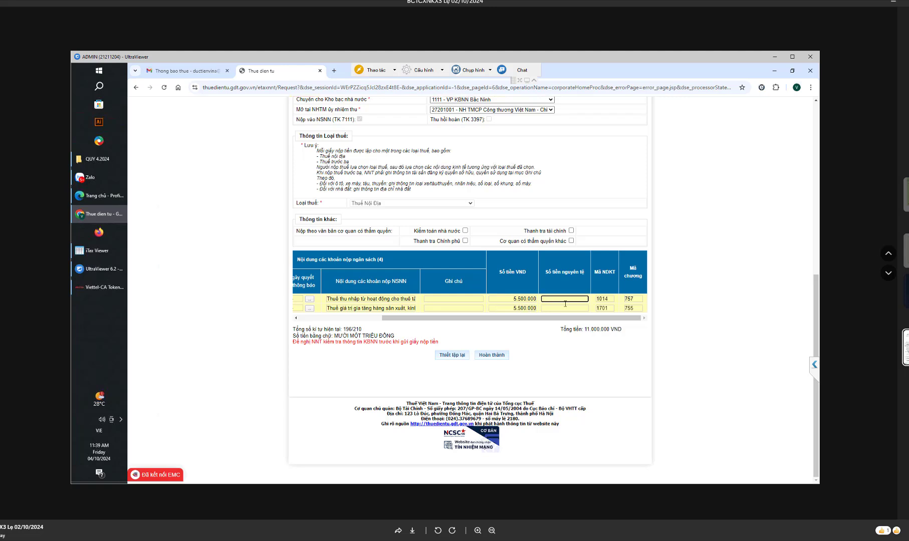
left_click(565, 308)
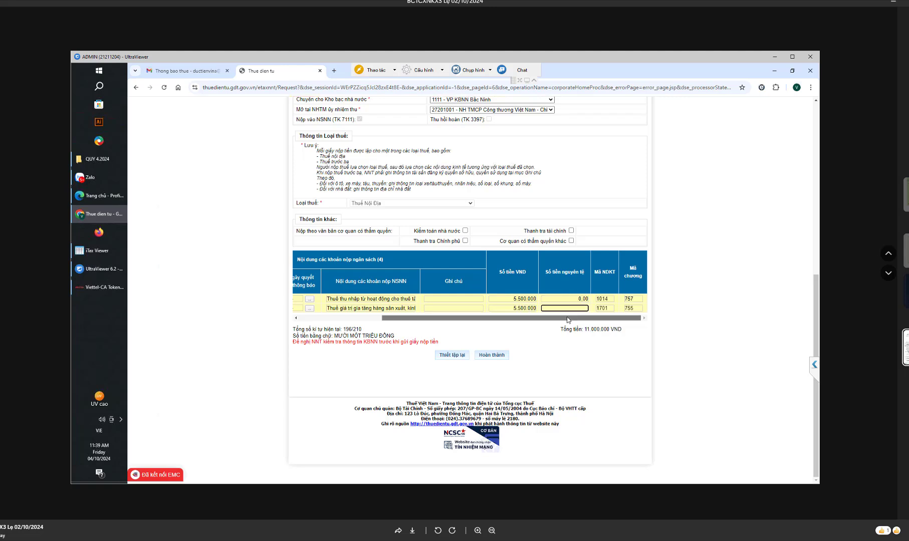
key("Tab")
left_click(571, 308)
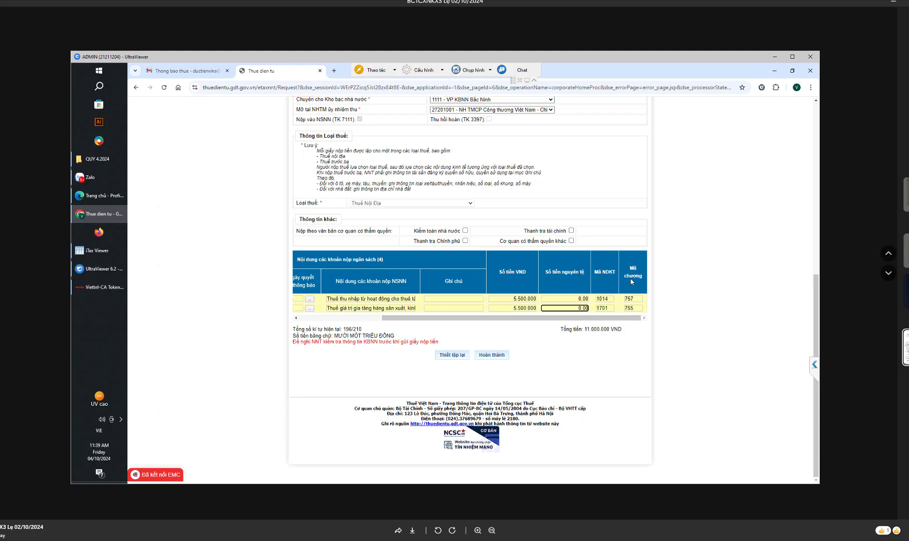
left_click(492, 355)
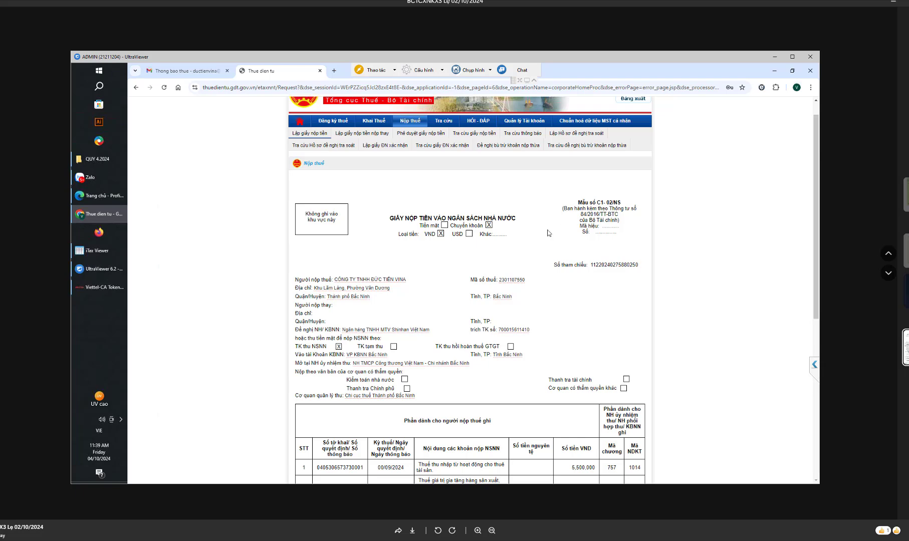
- Review the drafted payment slip, including the taxpayer details, banks, tax contents, amounts and chapter and sub-item codes
scroll(493, 249, "down", 2)
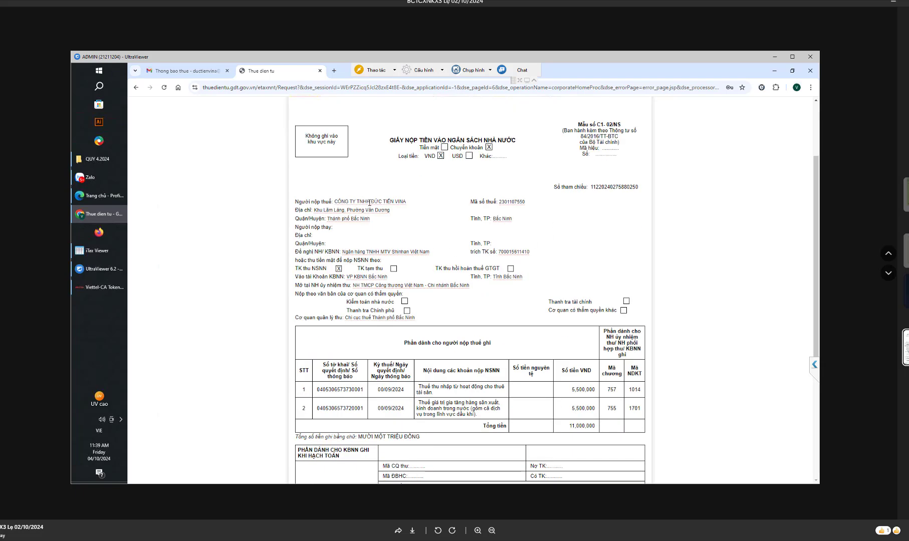
mouse_move(506, 203)
left_mouse_down()
mouse_move(375, 203)
mouse_move(521, 204)
left_mouse_up()
left_click_drag(499, 203, 378, 202)
scroll(443, 230, "down", 2)
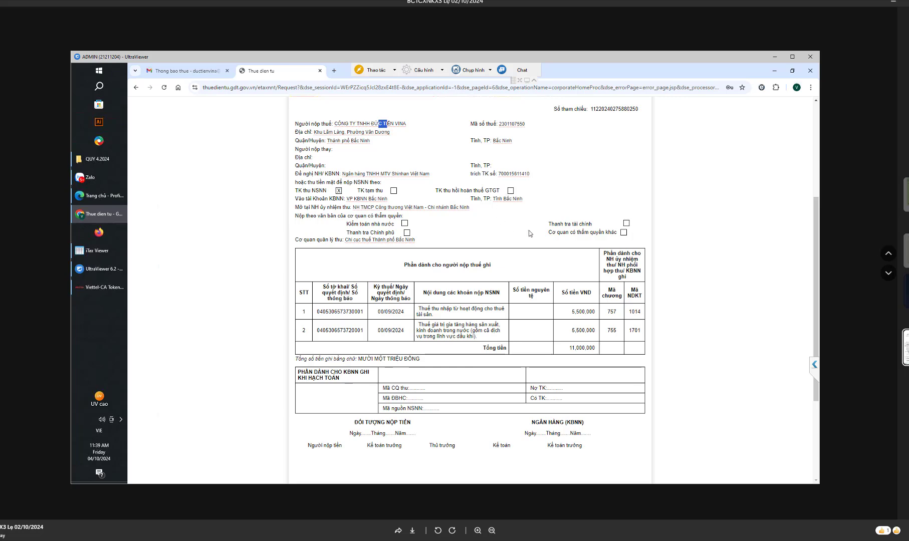
scroll(435, 205, "up", 2)
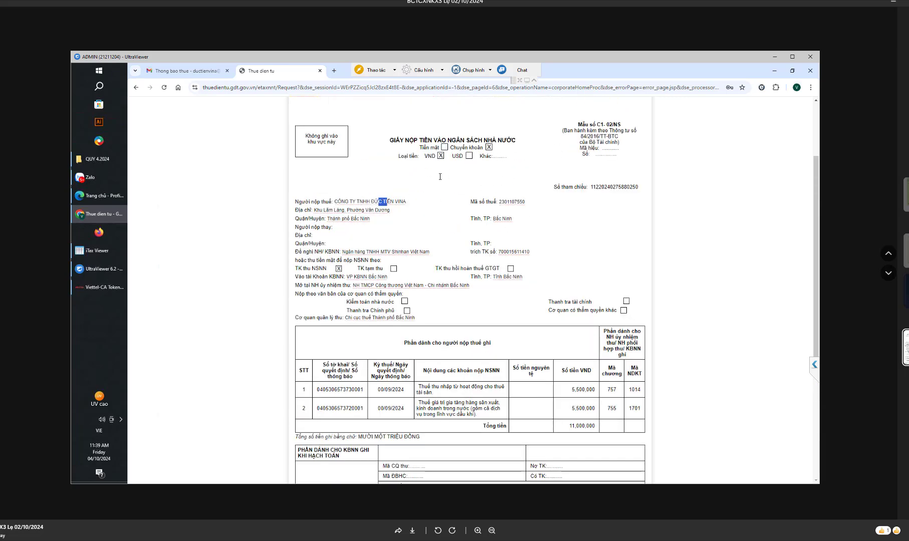
scroll(482, 241, "down", 2)
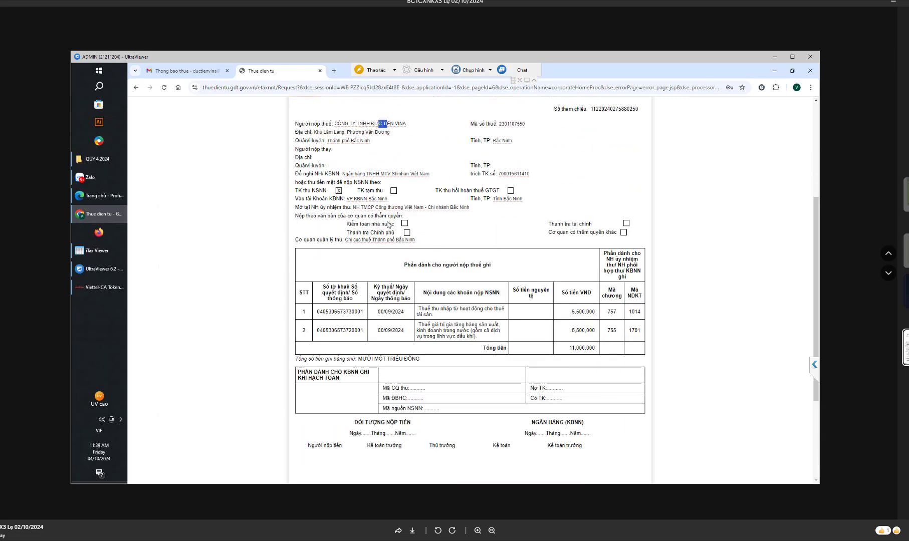
left_click_drag(476, 308, 503, 316)
left_click_drag(579, 312, 584, 311)
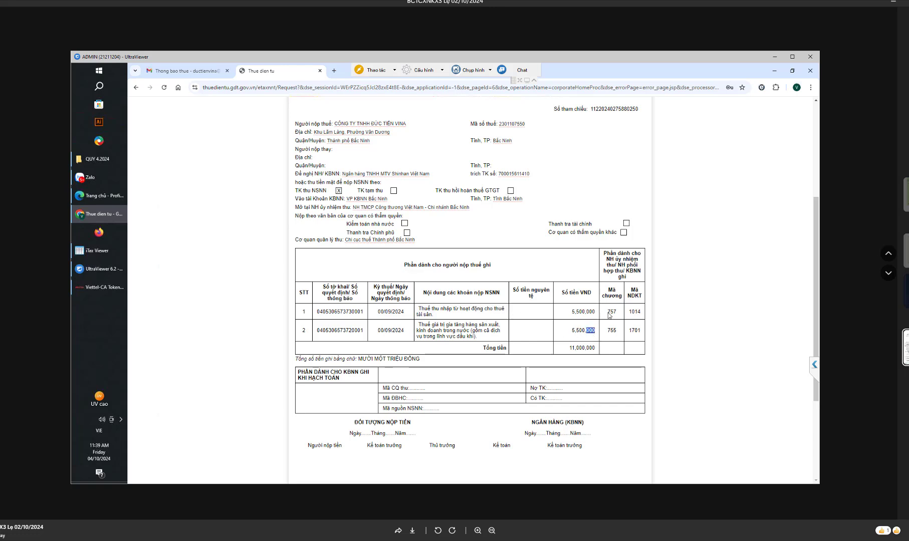
double_click(610, 313)
scroll(551, 335, "down", 2)
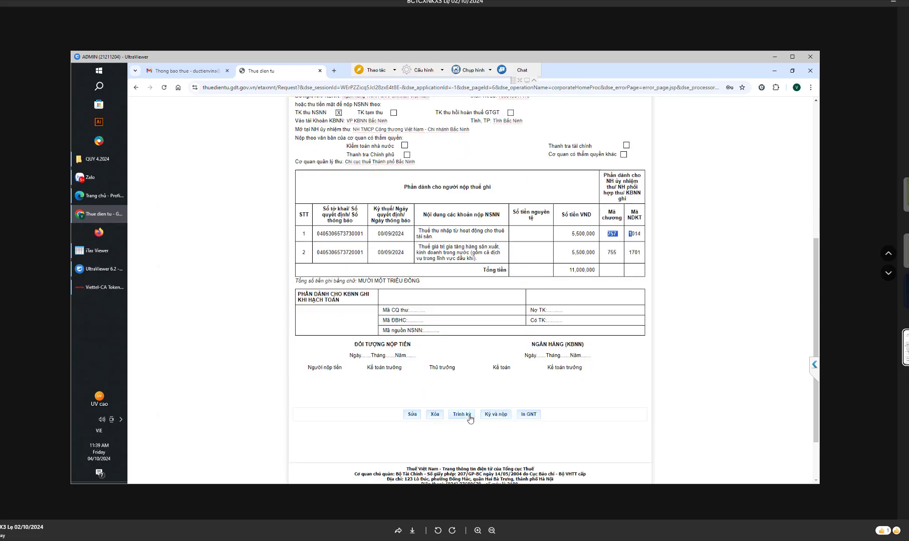
- Start signing and submitting the slip, and choose the Viettel-CA SHA-256 certificate valid from 26/04/2024
left_click(501, 419)
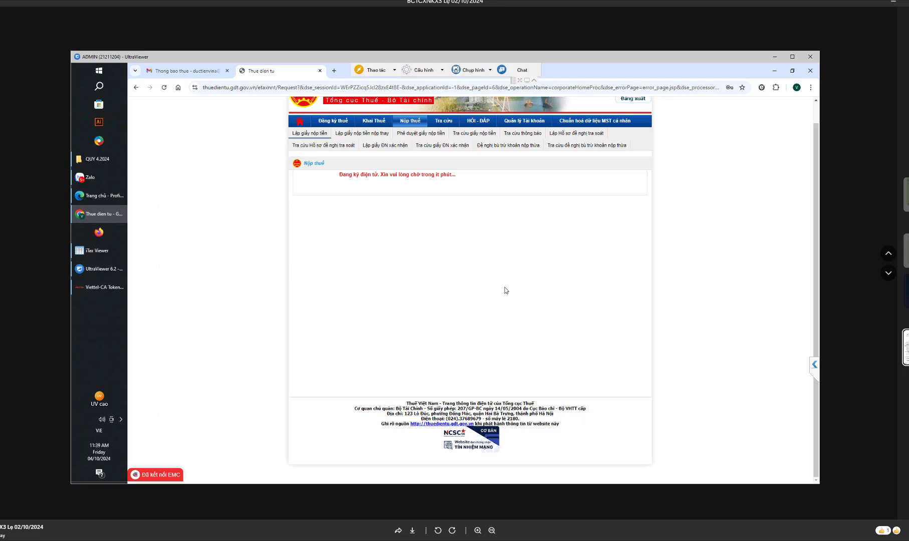
left_click(775, 72)
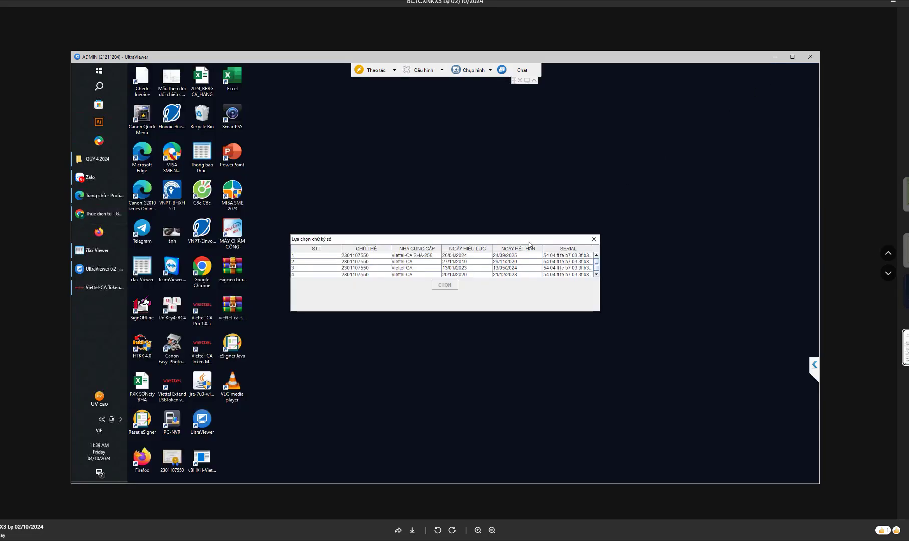
left_click(471, 257)
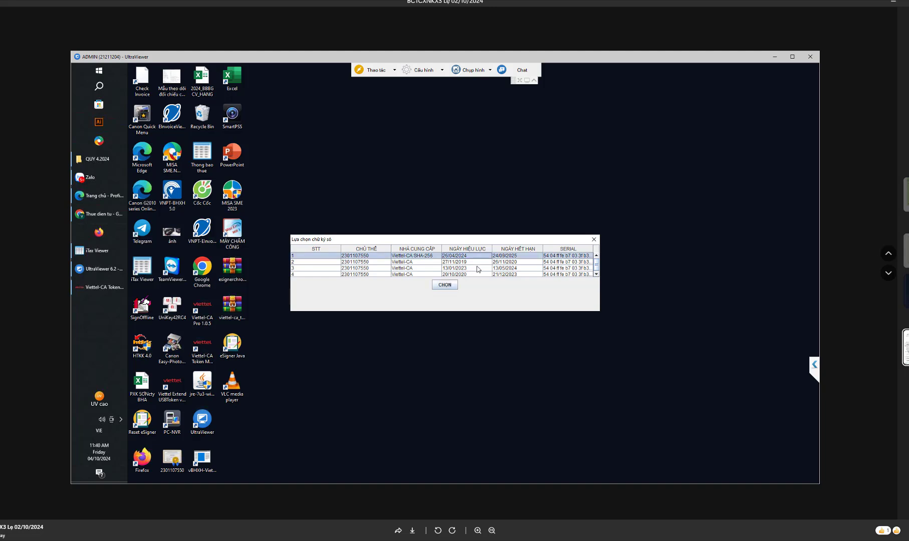
left_click(444, 284)
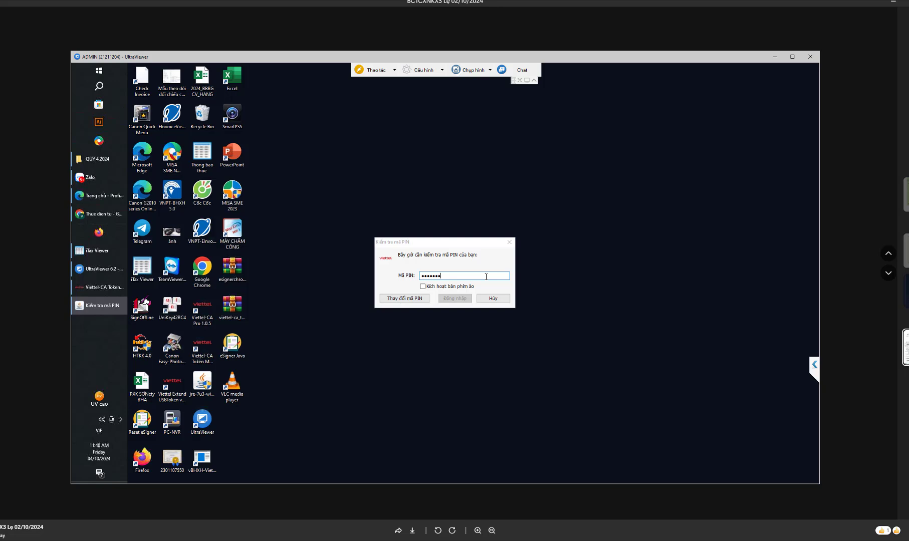
- Re-enter the digital token PIN to sign the slip, return to the tax portal in Chrome, and finish the submission
key("BackSpace")
key("BackSpace")
key("BackSpace")
key("BackSpace")
key("BackSpace")
key("BackSpace")
type("••")
left_click(462, 299)
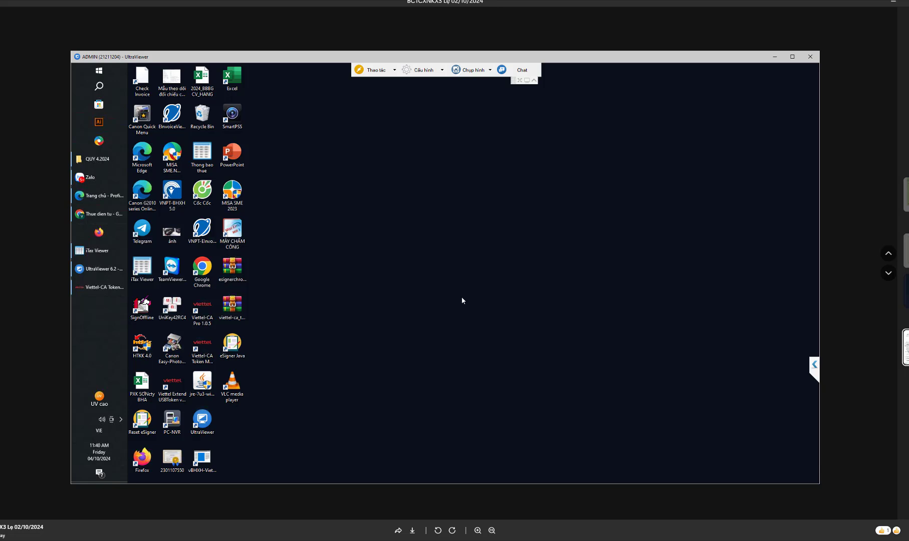
left_click(473, 285)
left_click(97, 216)
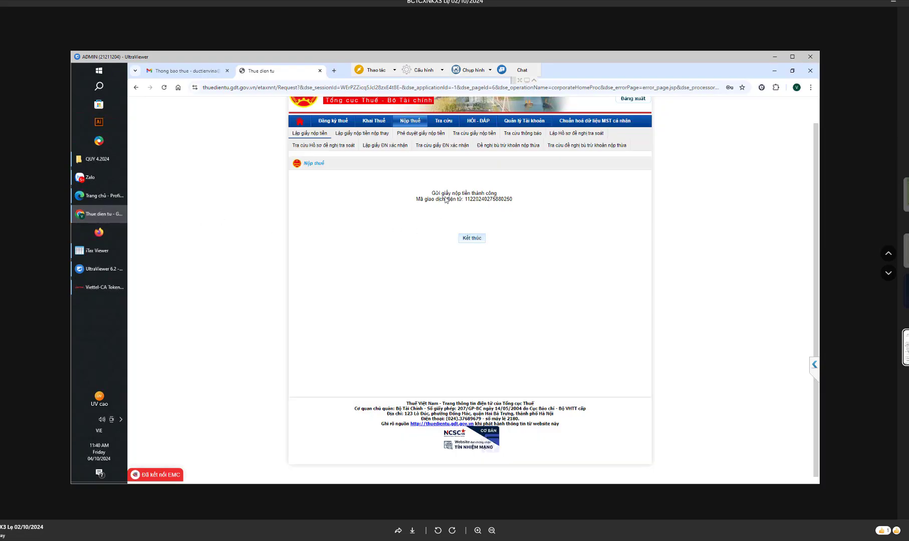
left_click(472, 238)
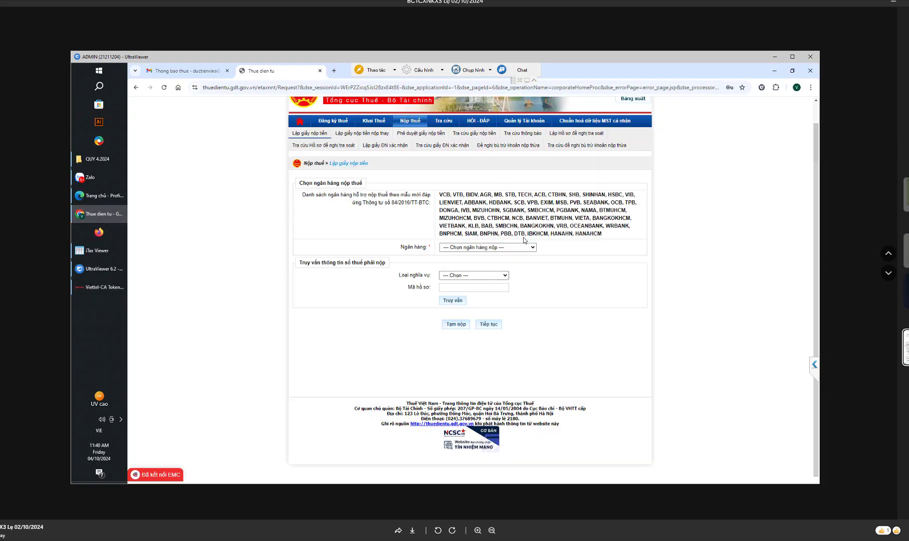
- Look up payment slips created from 04/10/2024 to 04/10/2024 and check the submitted slip's status and bank
left_click(473, 133)
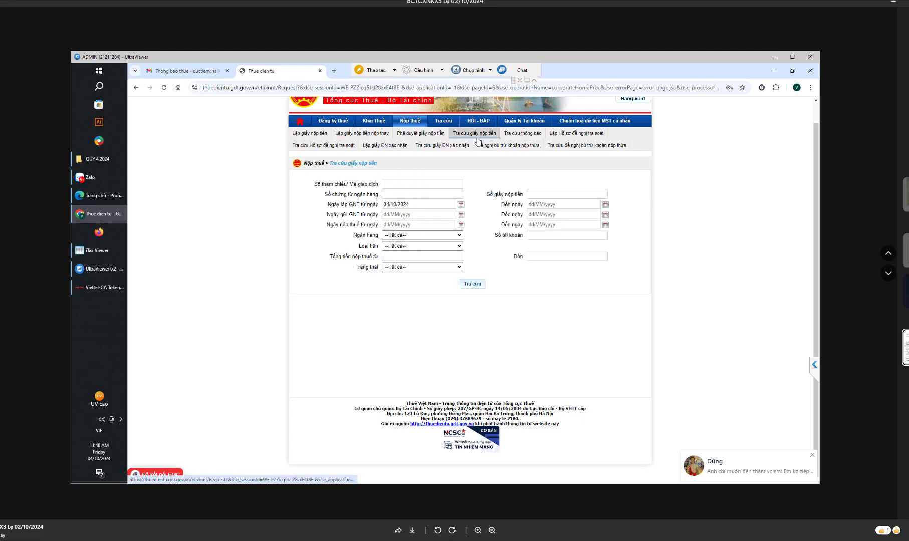
left_click(475, 284)
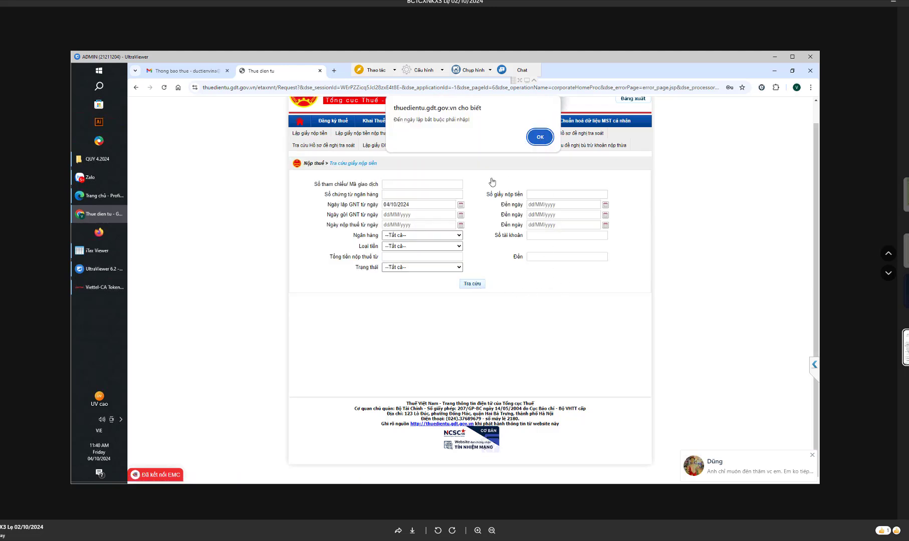
left_click(540, 137)
left_click(605, 205)
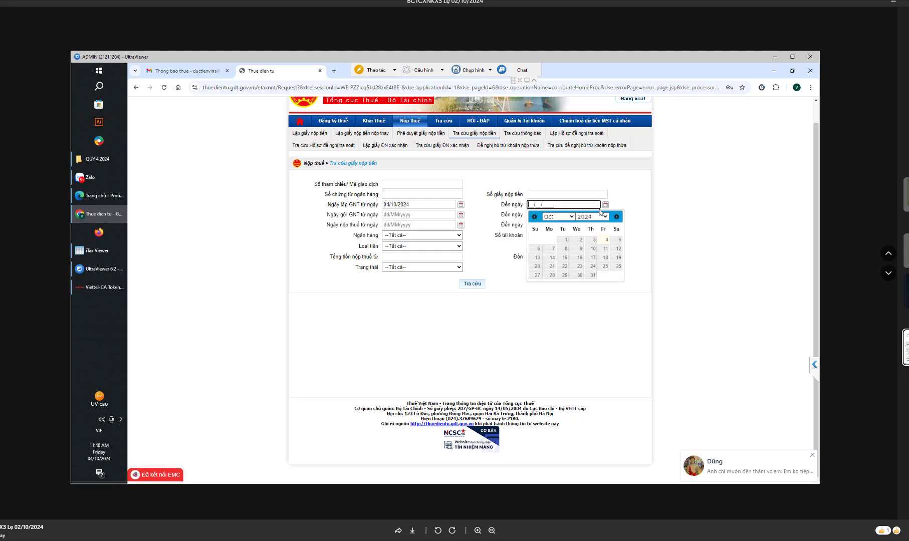
left_click(604, 244)
left_click(471, 284)
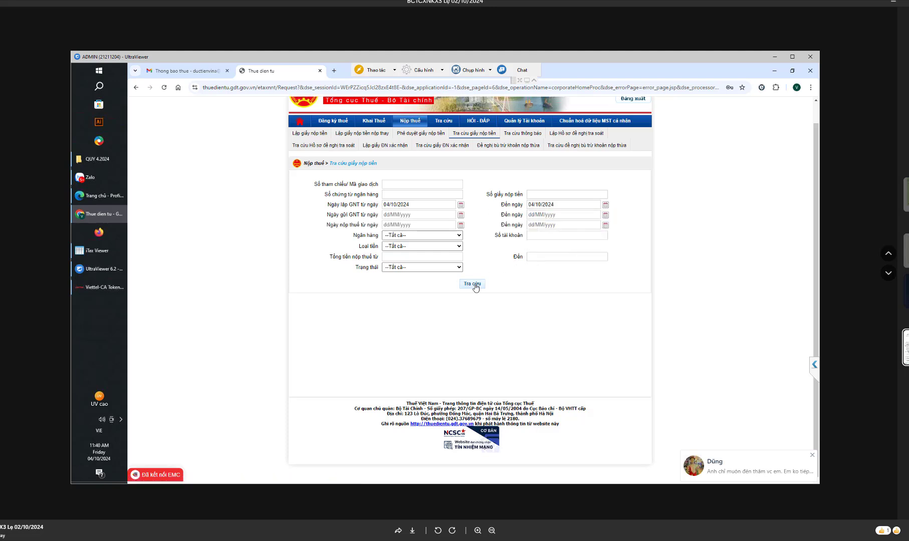
left_click_drag(471, 373, 590, 372)
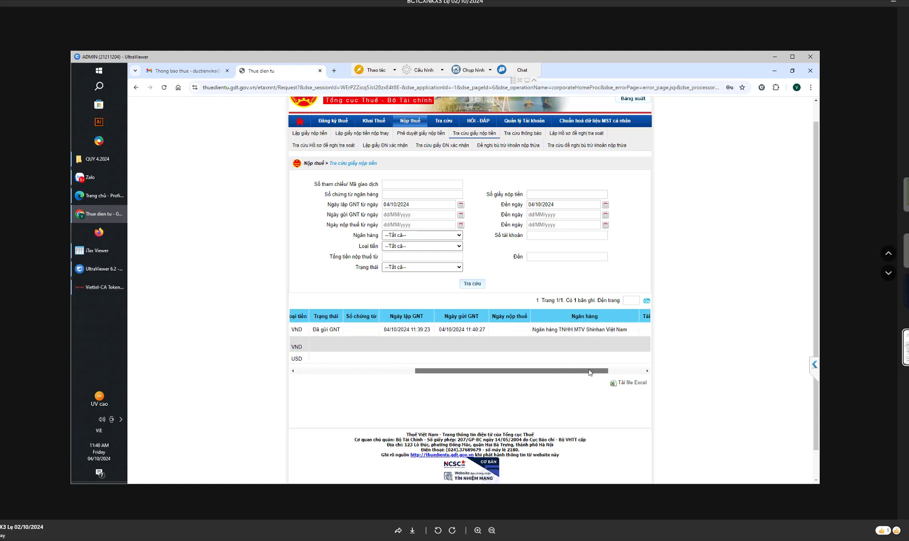
double_click(334, 329)
left_click_drag(498, 370, 372, 371)
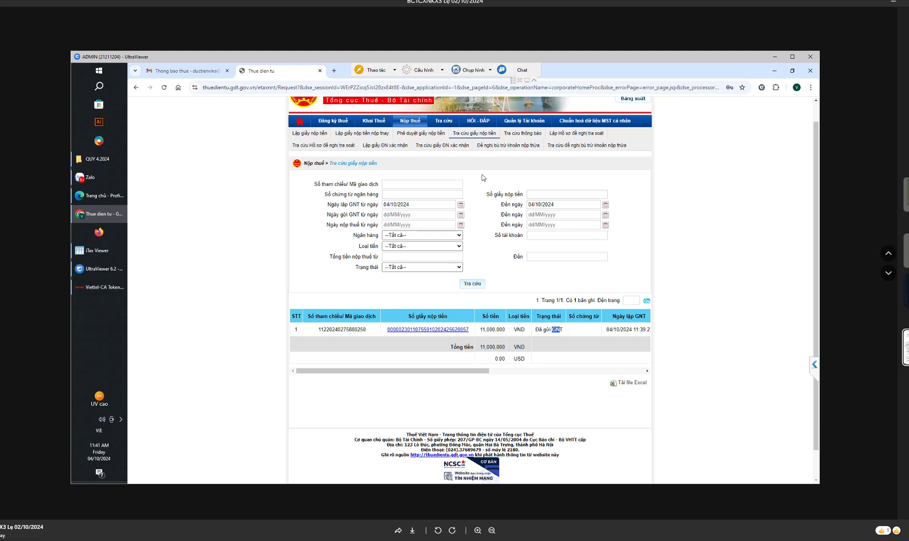
- Download the submitted slip to the Desktop and examine its electronic signatures, especially the bank's, in iTax Viewer
left_click_drag(478, 372, 642, 337)
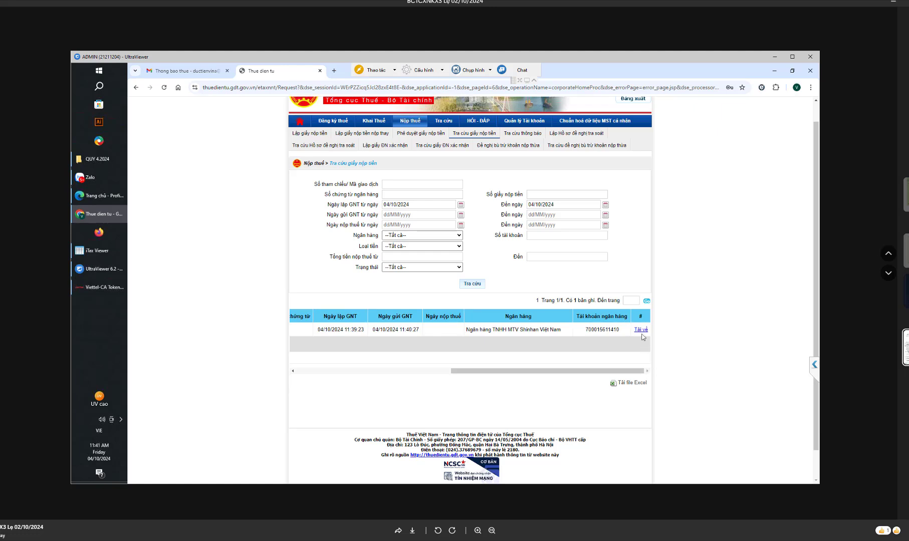
left_click(640, 329)
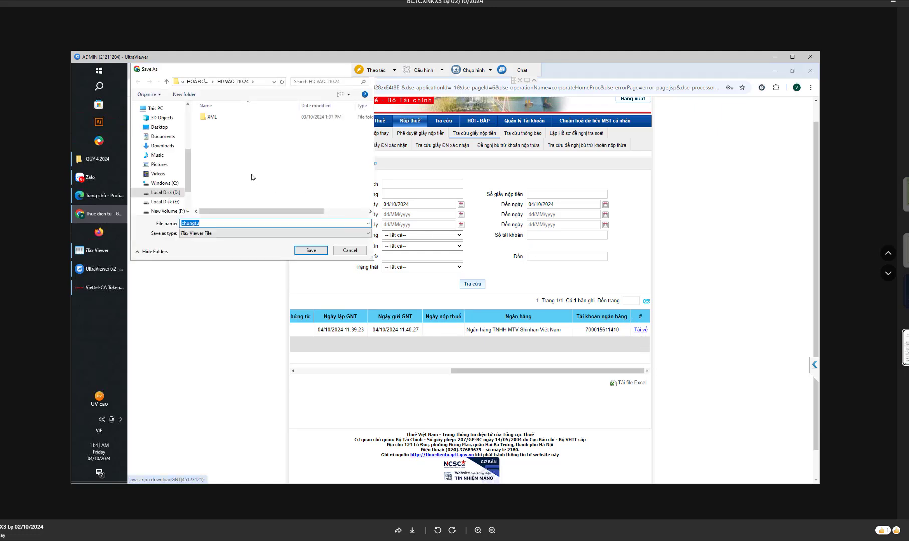
left_click(165, 127)
left_click(311, 251)
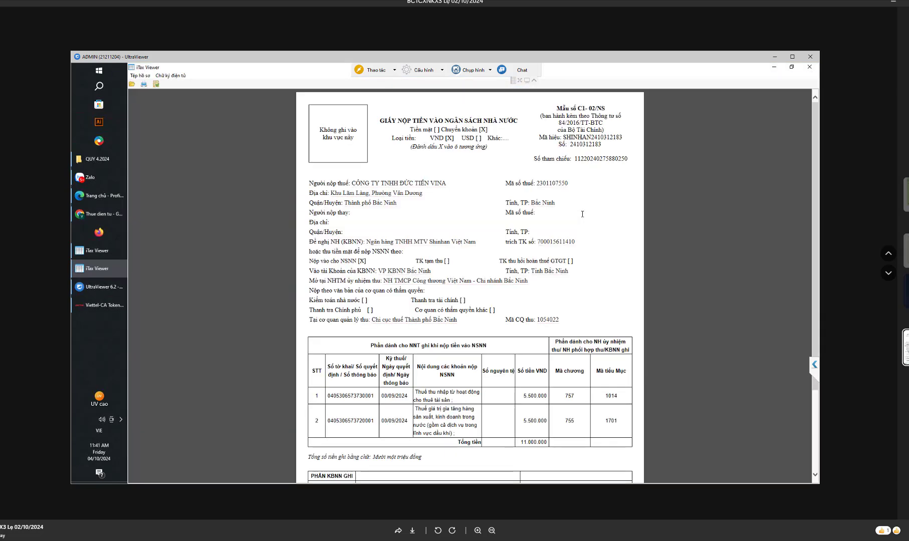
scroll(581, 213, "down", 3)
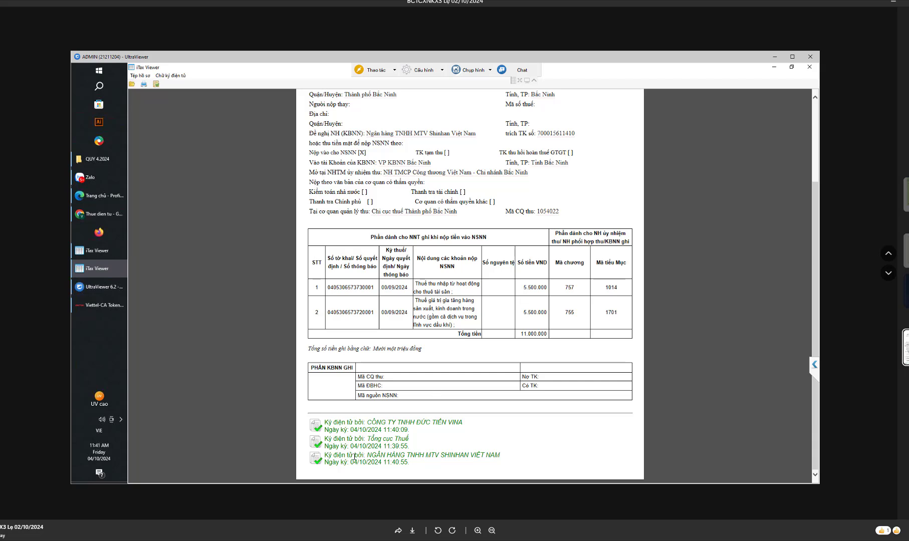
left_click_drag(347, 456, 499, 456)
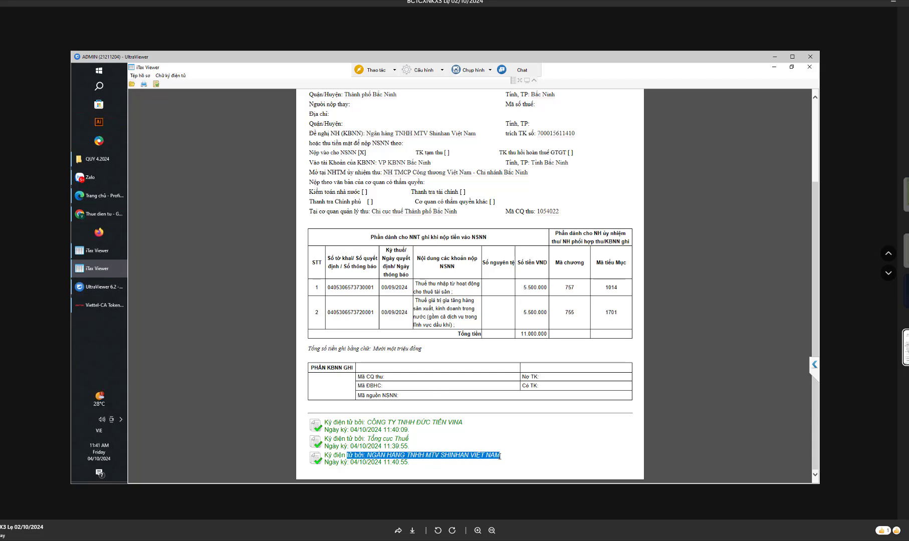
- Check the validity status of the slip's electronic signatures, review the slip from its beginning, and close its viewer
left_click(429, 458)
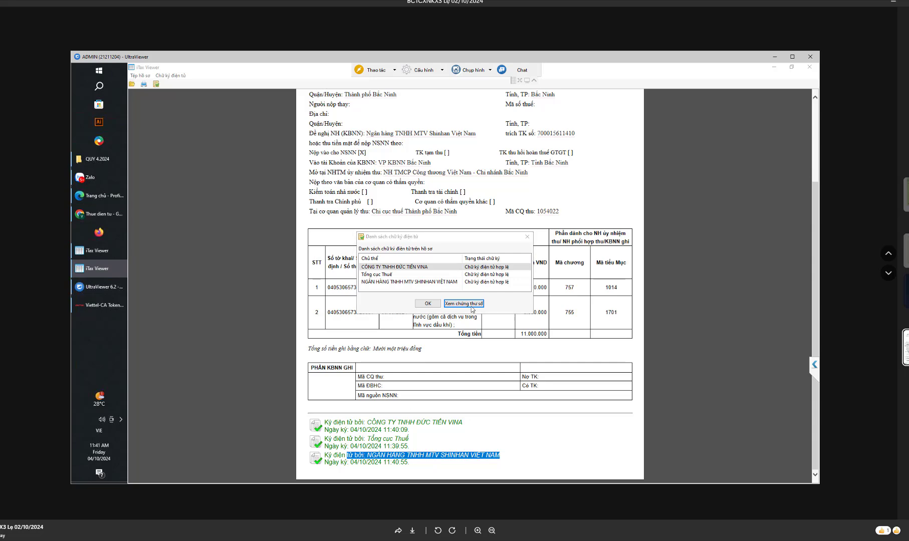
left_click(527, 236)
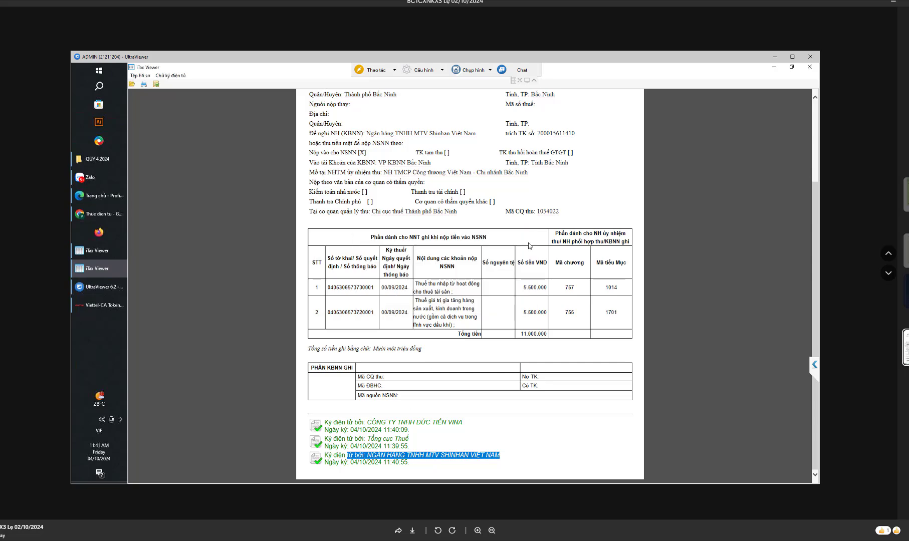
scroll(690, 111, "up", 3)
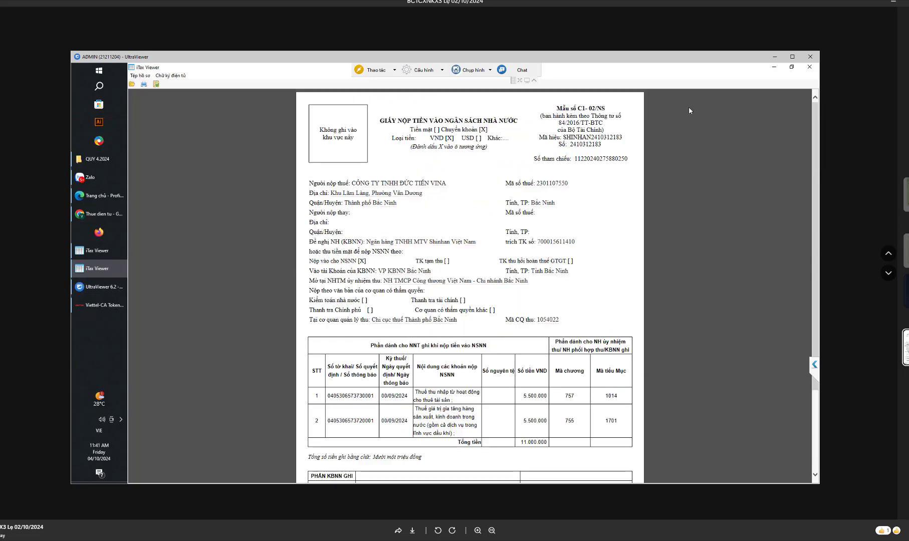
left_click(811, 69)
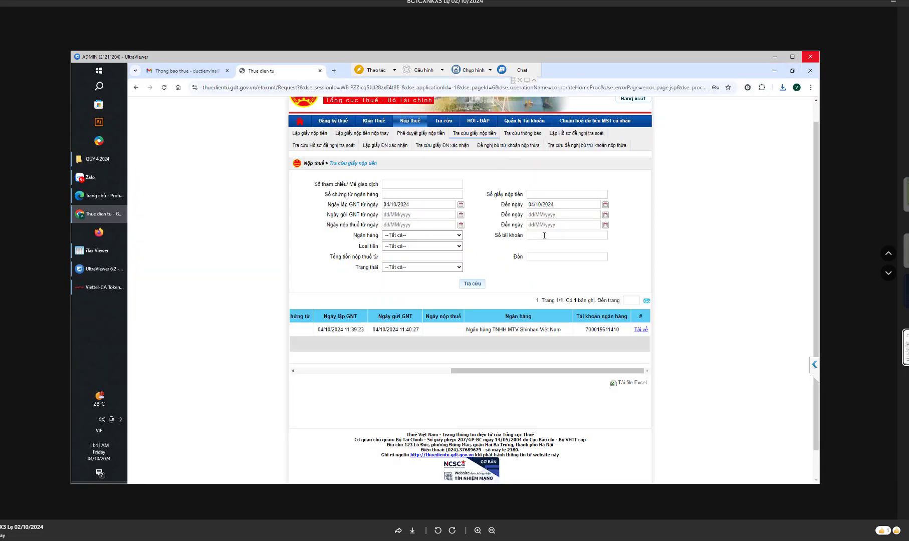
- Start a new payment slip on the tax portal and query the taxes payable for all obligation types (Tất cả)
scroll(544, 234, "down", 1)
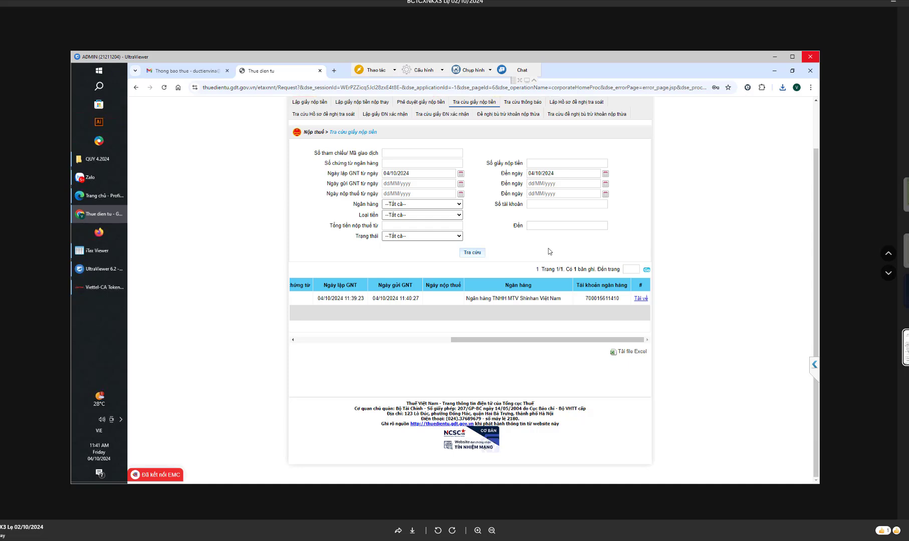
scroll(530, 254, "up", 2)
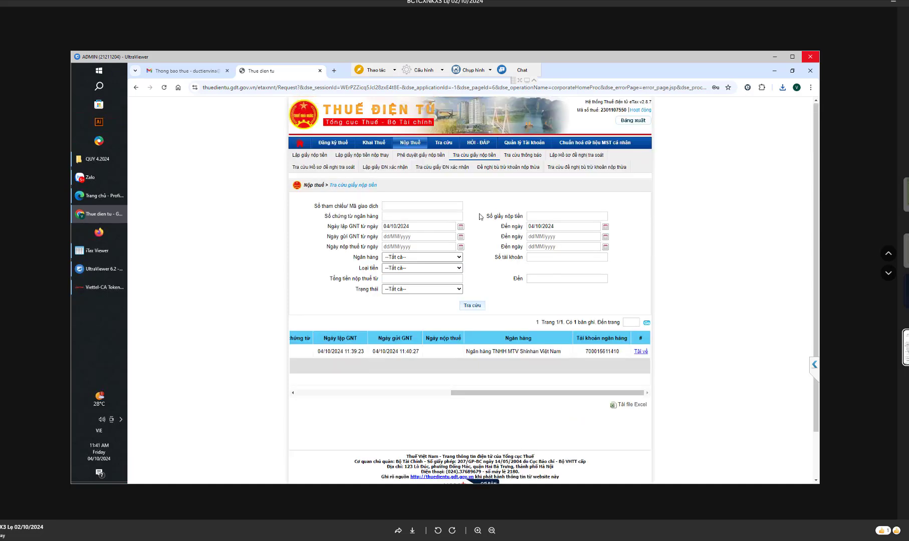
left_click(404, 142)
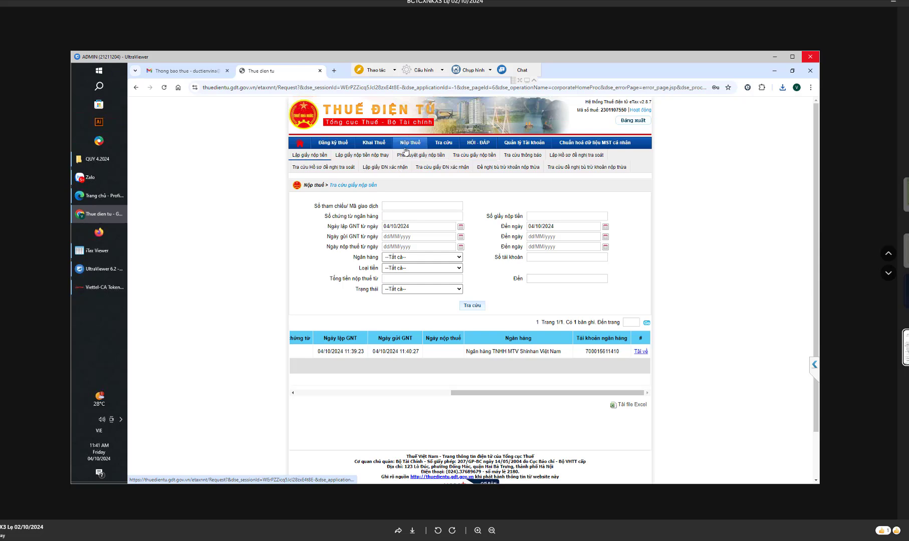
left_click(489, 247)
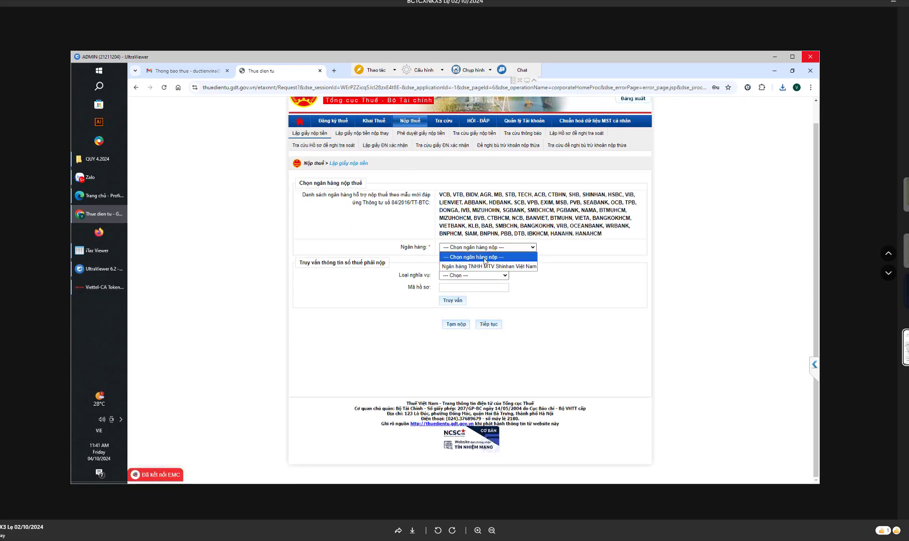
left_click(483, 267)
left_click(472, 275)
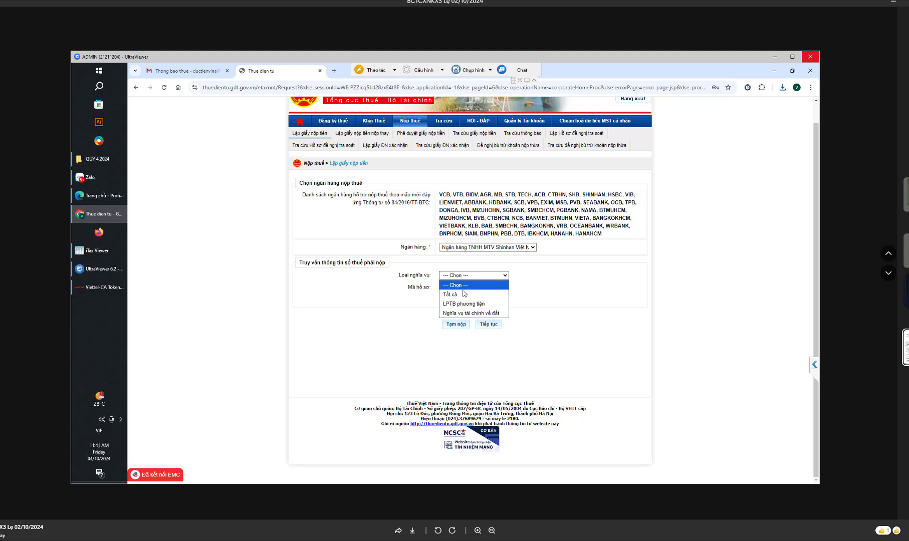
left_click(462, 291)
left_click(467, 303)
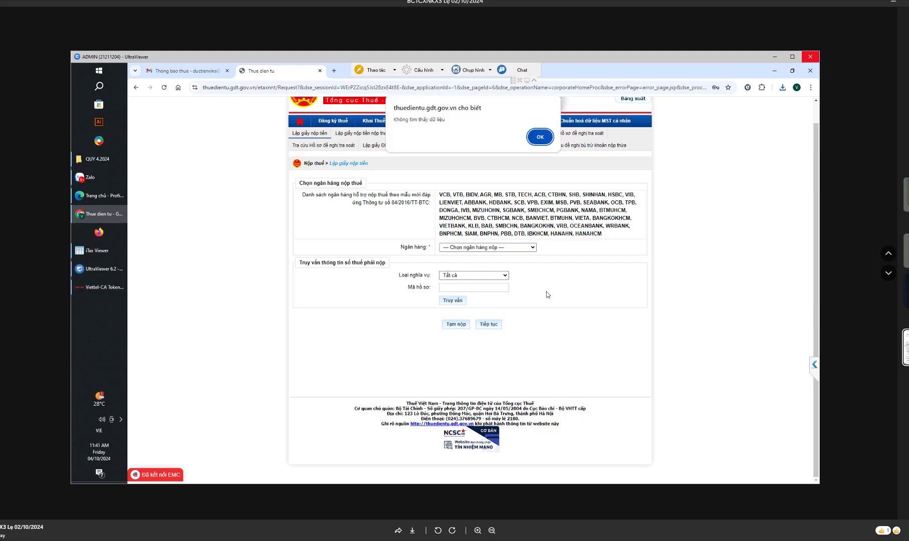
left_click(541, 138)
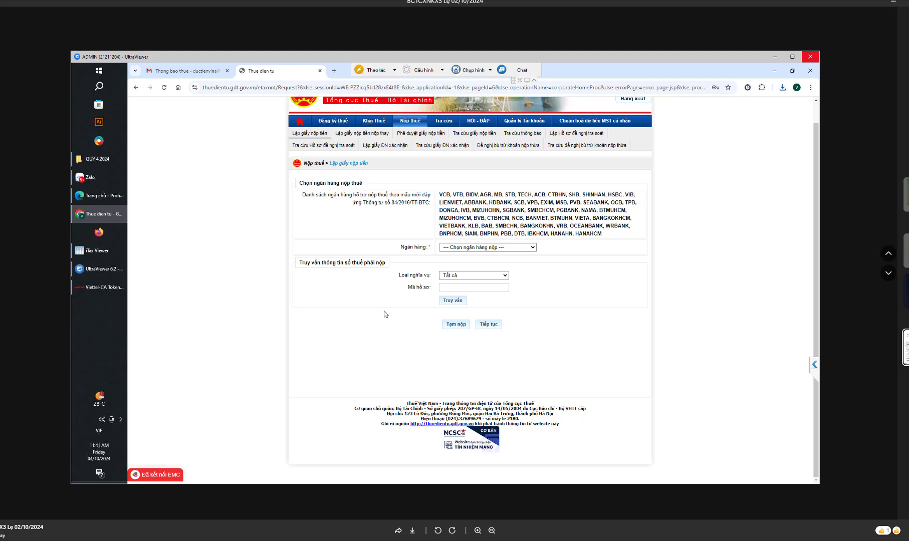
left_click(457, 302)
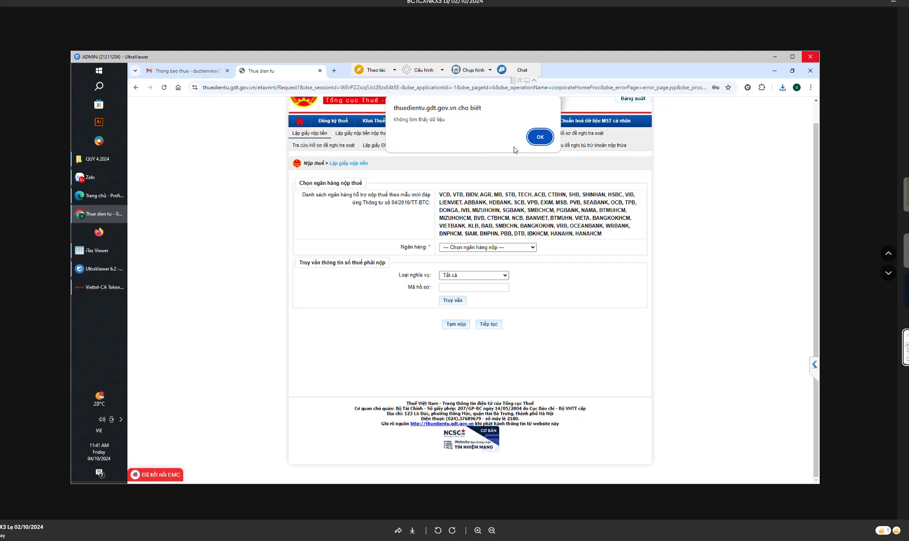
left_click(537, 140)
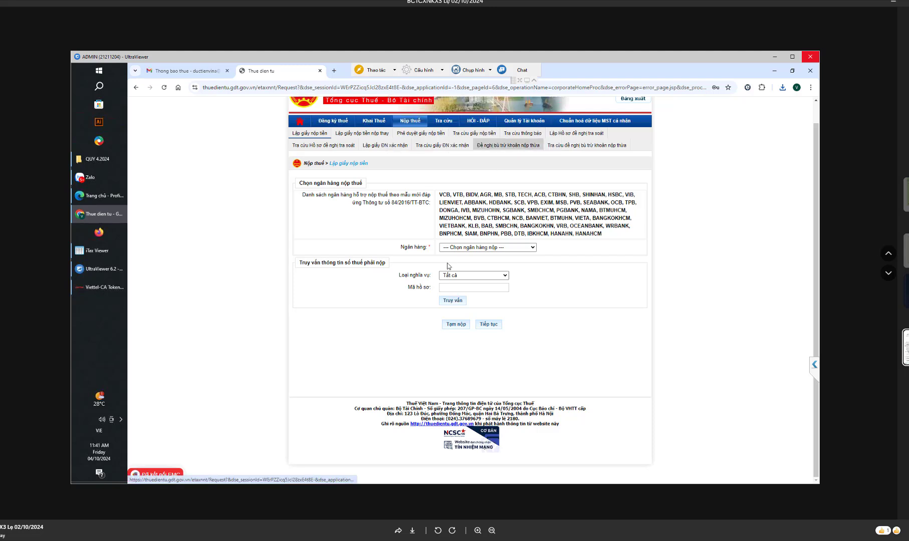
- Choose Ngân hàng TNHH MTV Shinhan Việt Nam as the paying bank and open the slip form for provisional payment (Tạm nộp)
left_click(452, 325)
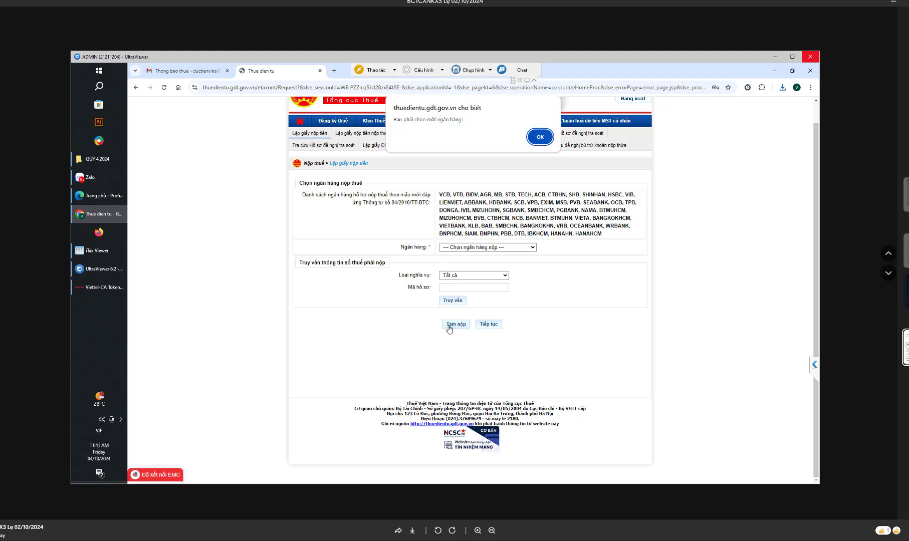
left_click(537, 137)
left_click(468, 248)
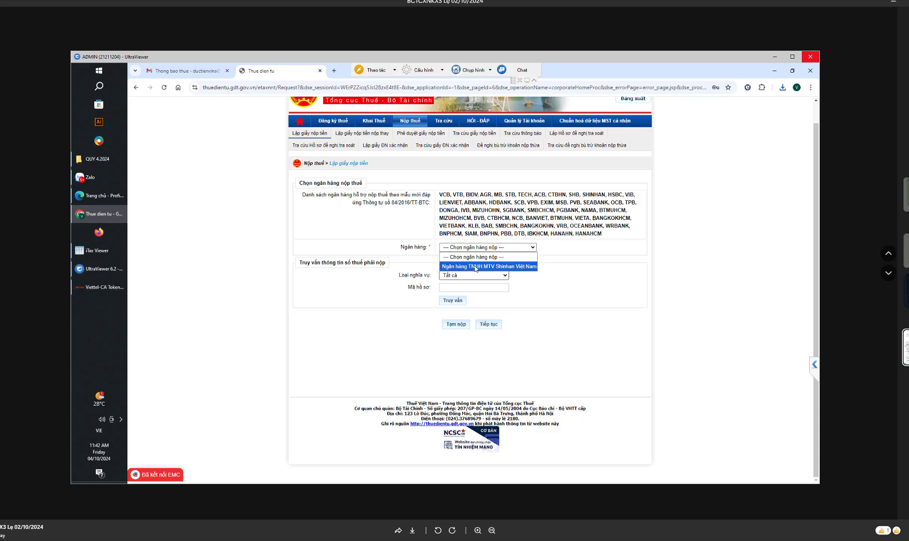
left_click(476, 267)
left_click(457, 322)
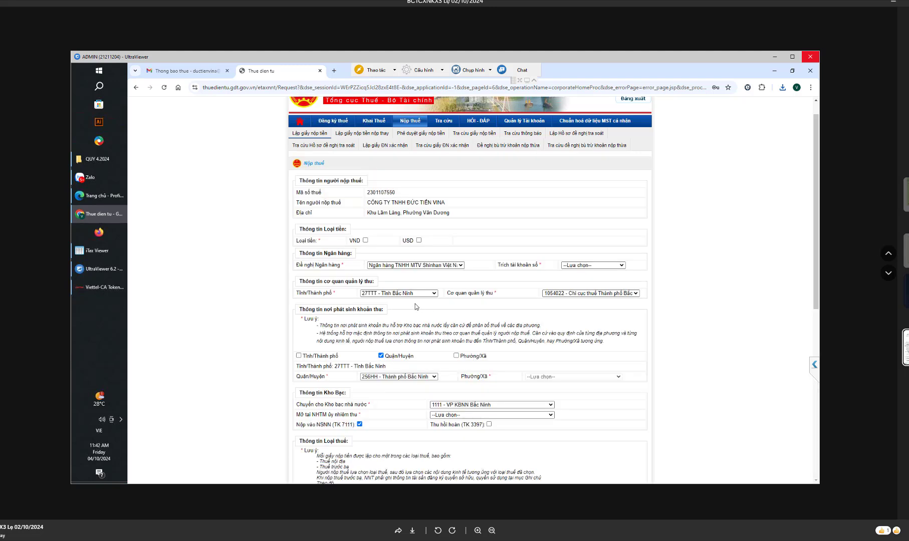
- Select the bank account to debit, set the currency to VND, and check the tax authority, province and district choices
left_click(586, 265)
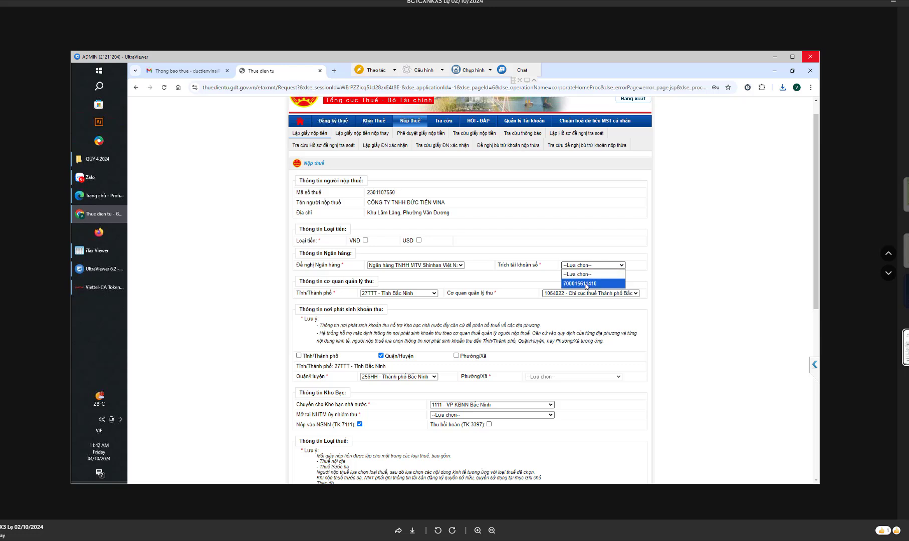
left_click(582, 284)
left_click(577, 294)
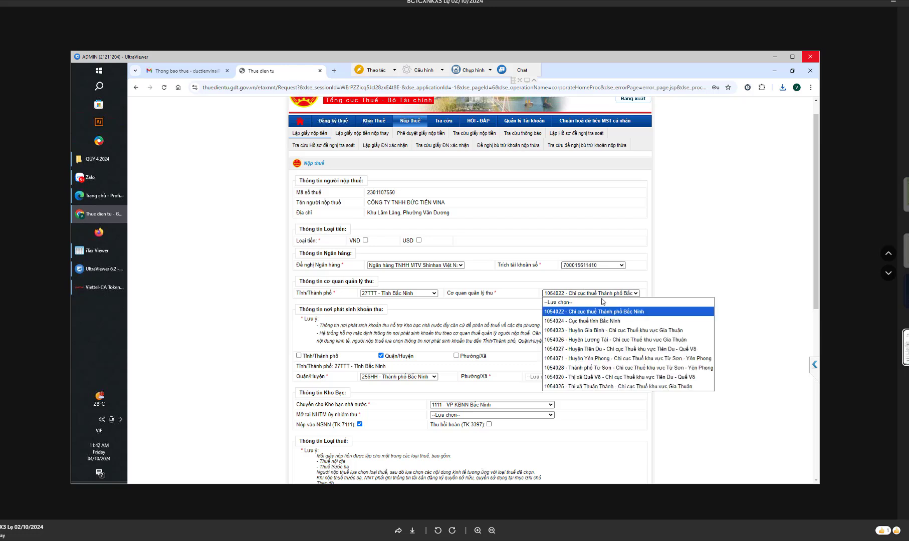
left_click(408, 293)
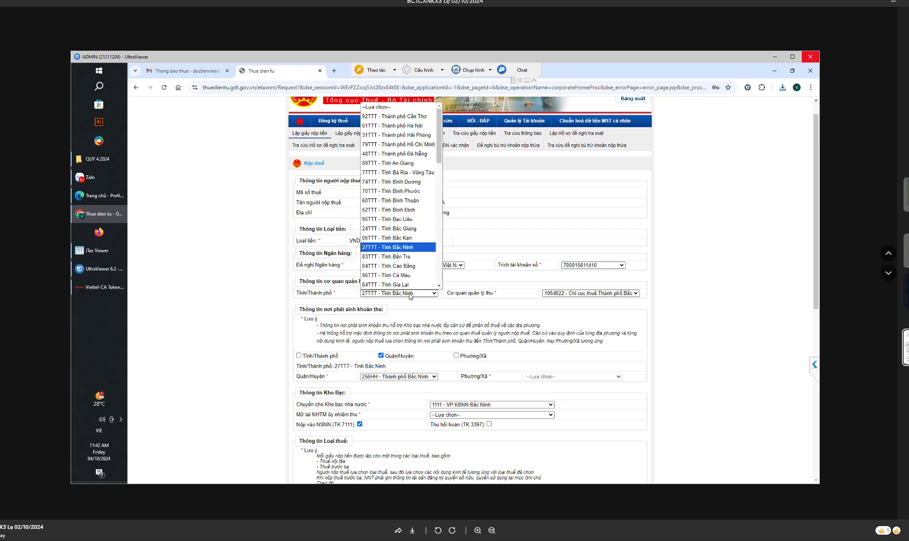
left_click(454, 301)
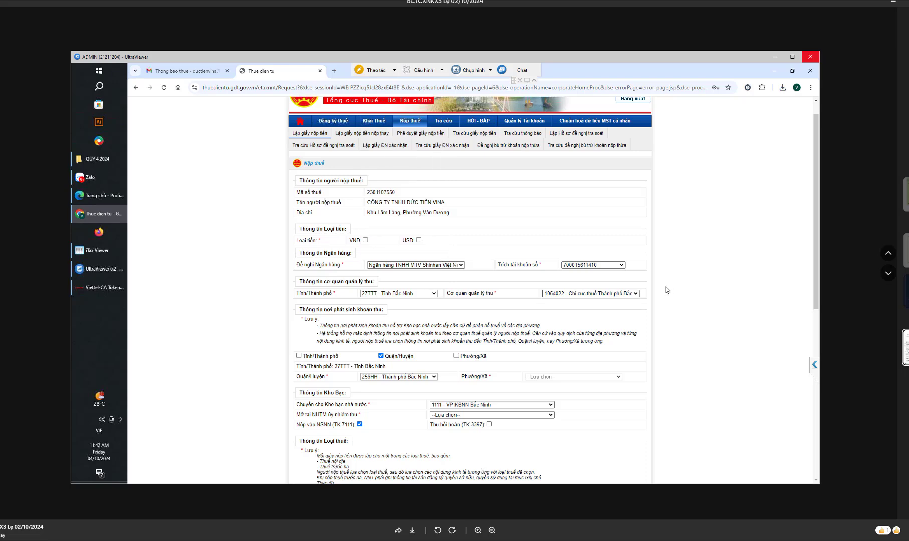
left_click(365, 241)
scroll(439, 274, "down", 2)
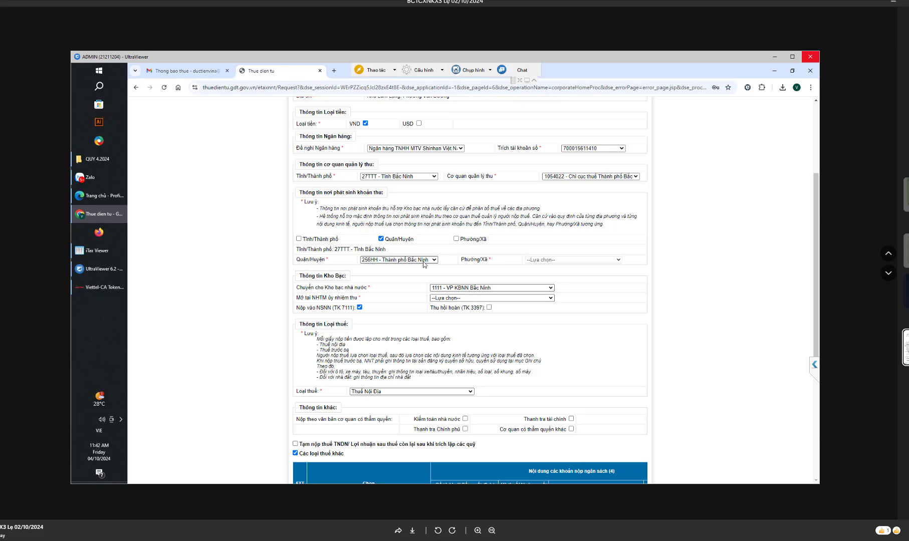
left_click(423, 260)
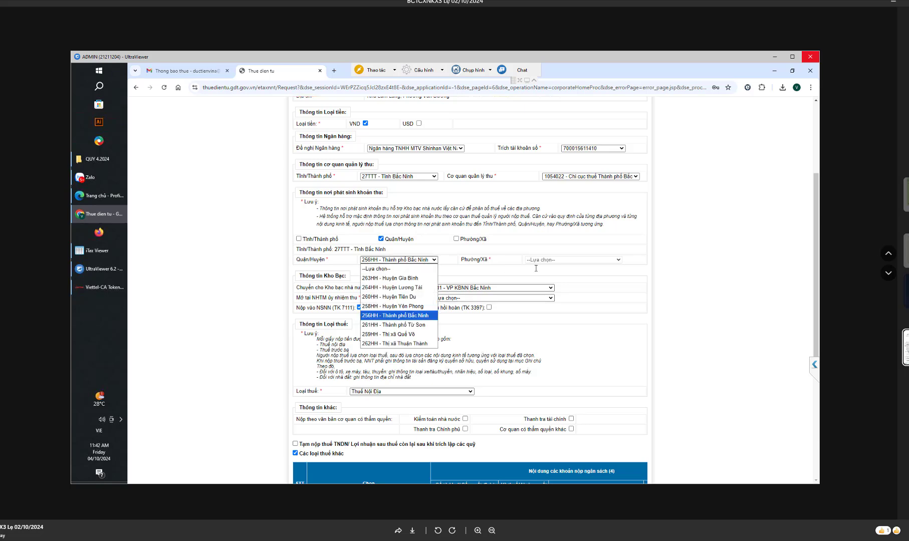
- Set the first payment line to Tờ khai with declaration 01/TTS_TT40 - Tờ khai thuế đối với hoạt động cho thuê tài sản (TT40/2021)
scroll(618, 306, "down", 4)
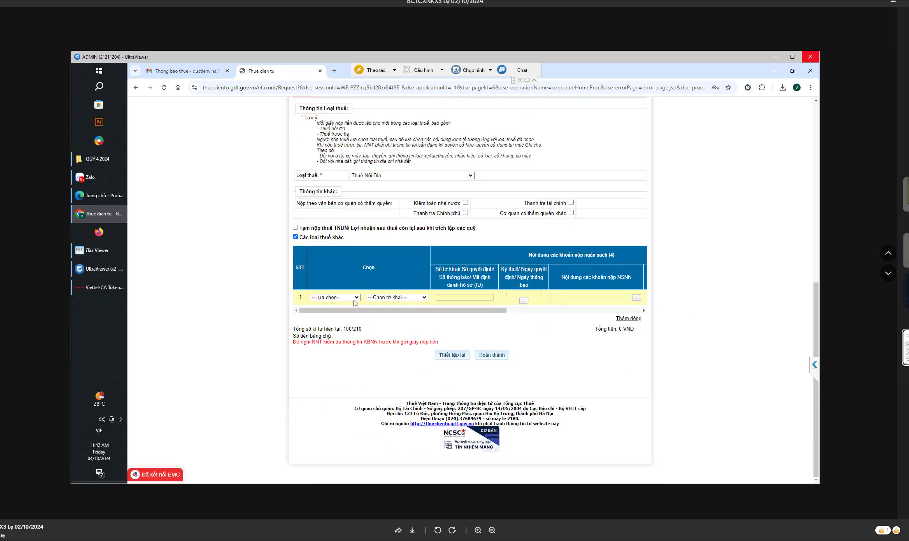
left_click(354, 298)
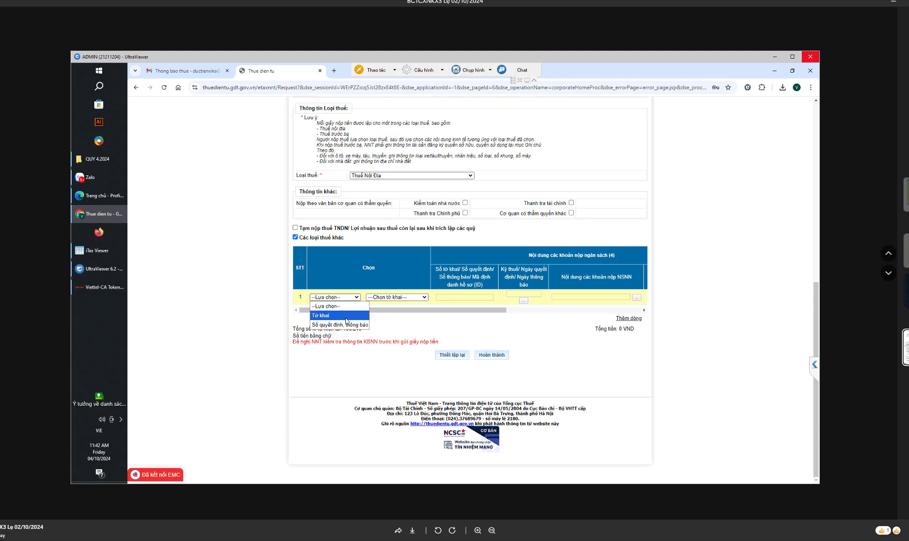
left_click(346, 316)
left_click(328, 297)
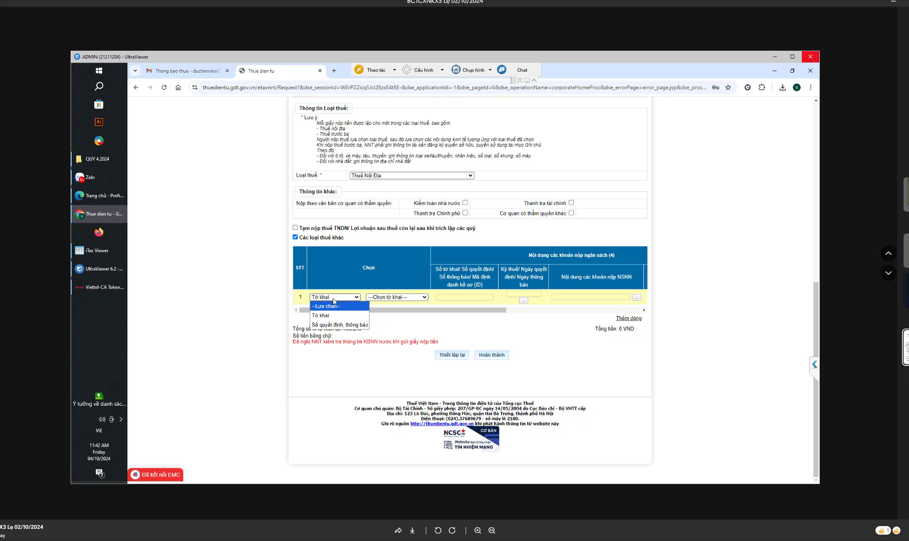
left_click(332, 316)
left_click(395, 297)
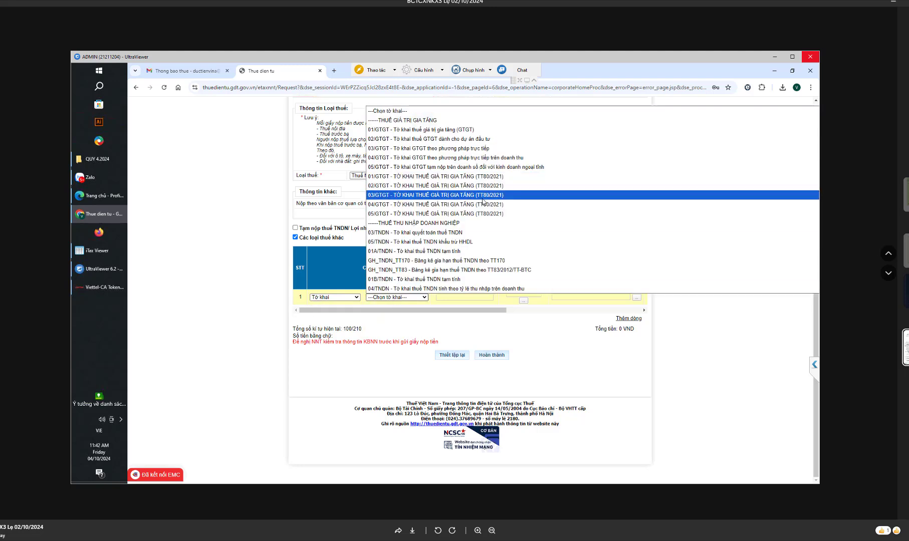
scroll(475, 215, "down", 5)
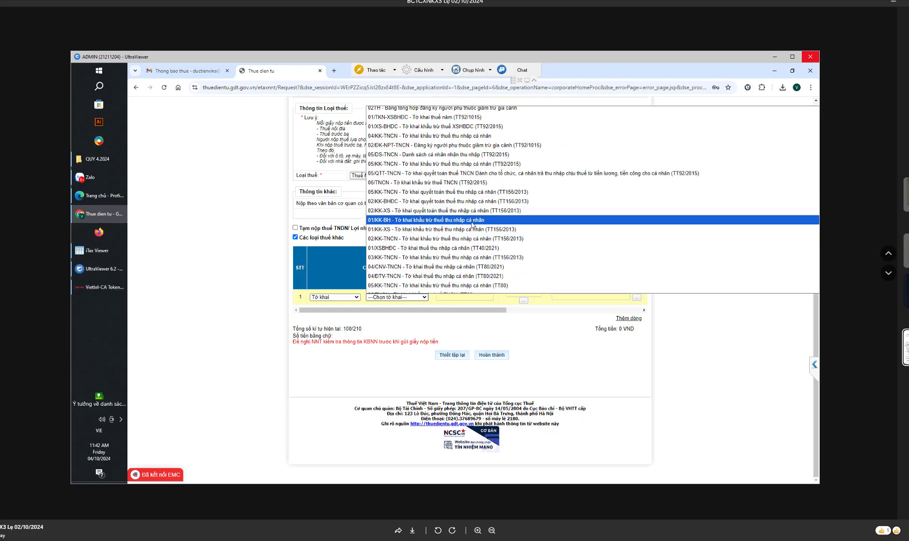
scroll(472, 225, "down", 10)
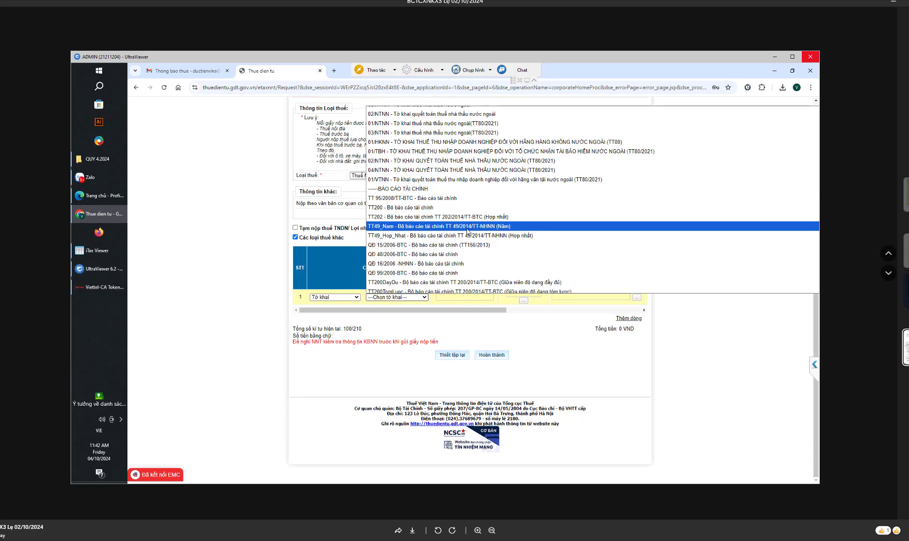
scroll(467, 231, "down", 5)
scroll(467, 232, "up", 3)
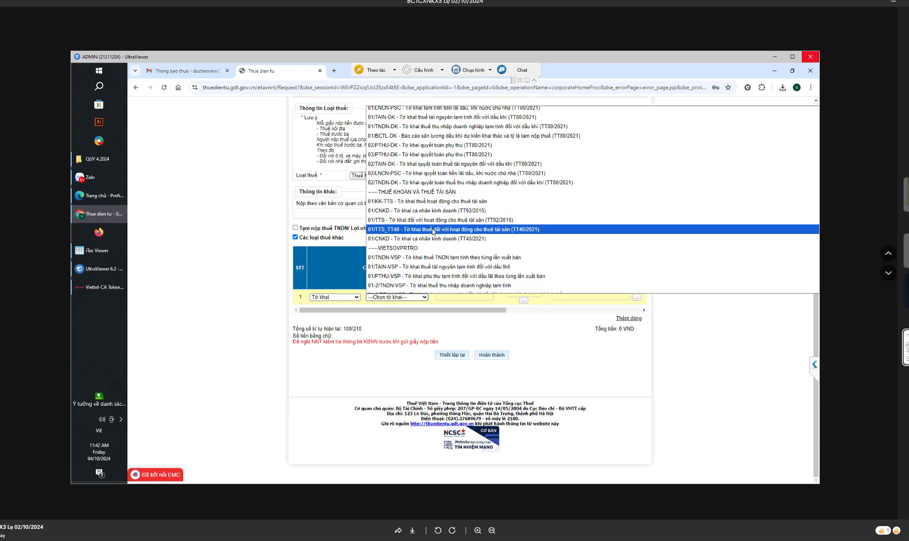
left_click(434, 232)
- Set the first line's tax period to payment per occurrence (theo lần phát sinh) with the date 04/10/2024
left_click_drag(464, 310, 533, 315)
left_click(433, 300)
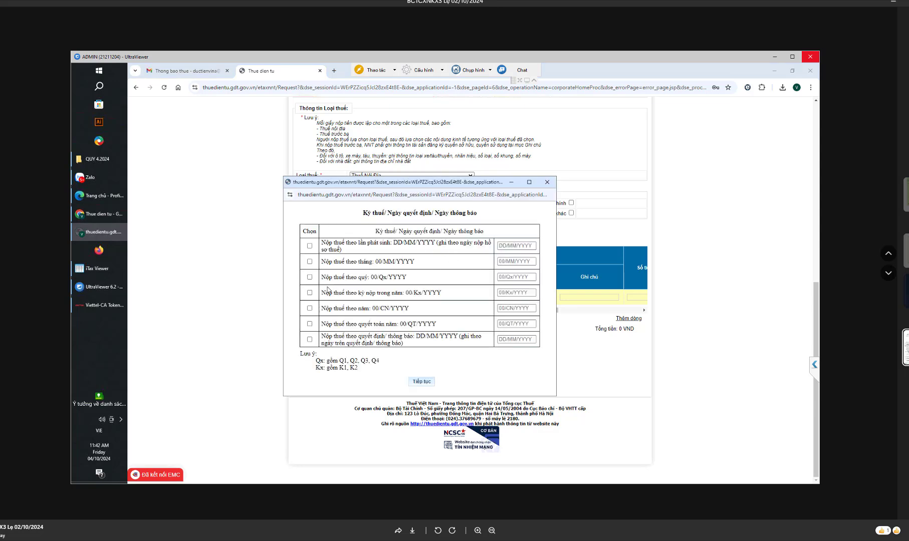
left_click(309, 246)
left_click(426, 382)
- Set the first line's budget item to 1701 (Thuế giá trị gia tăng hàng sản xuất, kinh doanh trong nước) from section 1700 - Thuế giá trị gia tăng
scroll(457, 311, "right", 3)
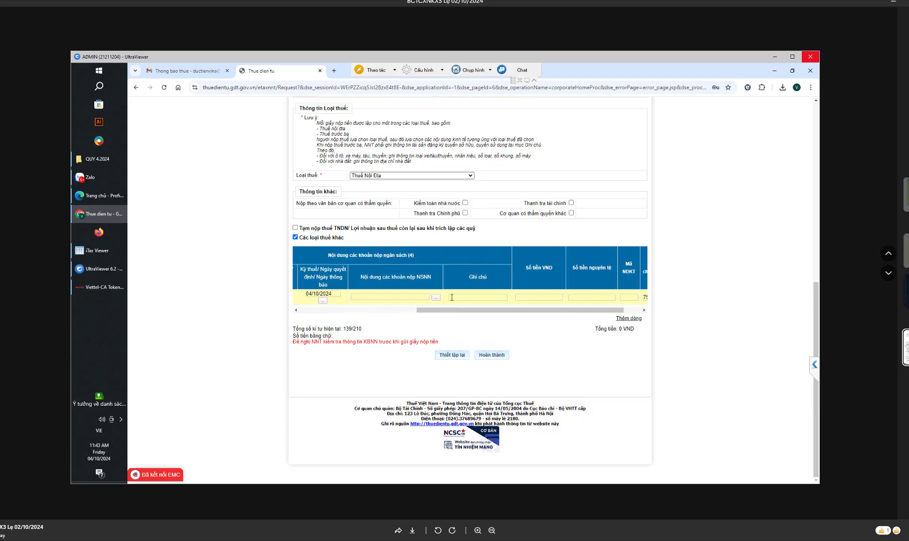
left_click(436, 297)
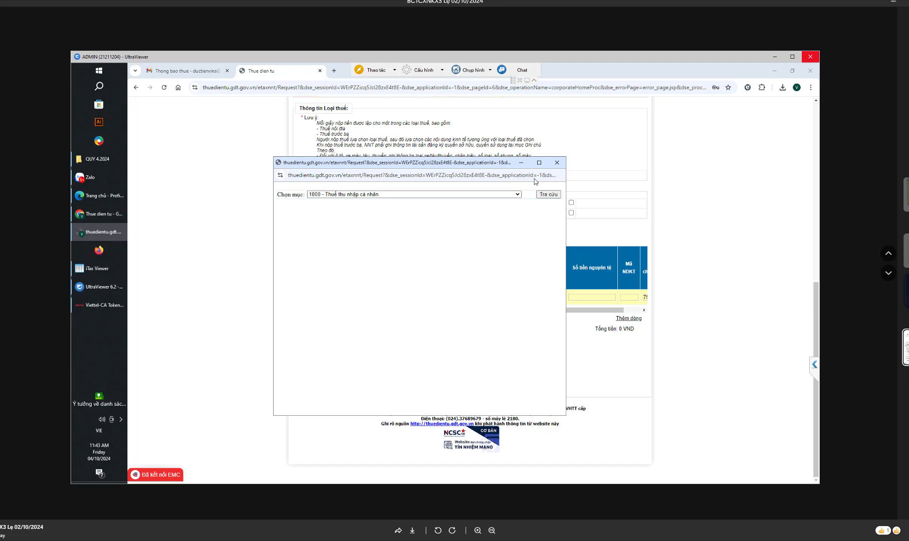
left_click(517, 194)
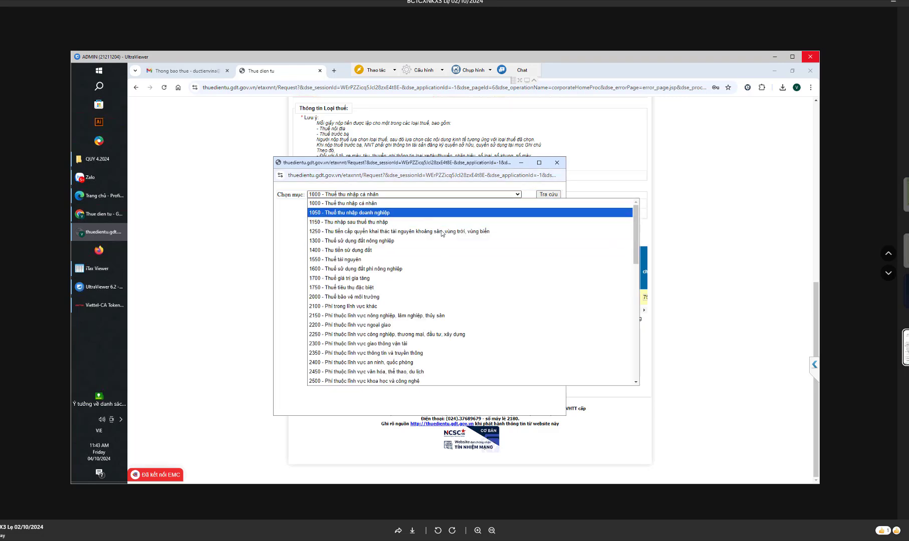
scroll(441, 249, "down", 3)
scroll(440, 249, "up", 3)
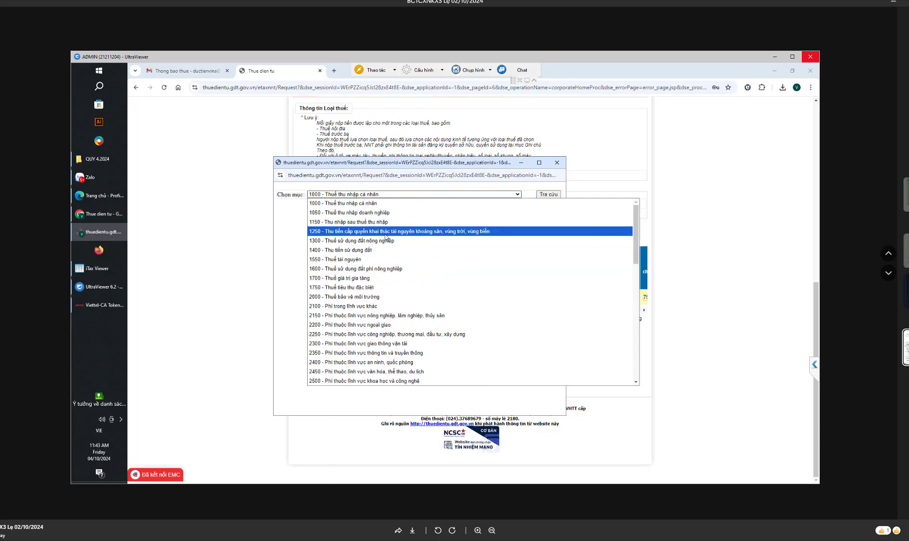
left_click(372, 278)
left_click(542, 196)
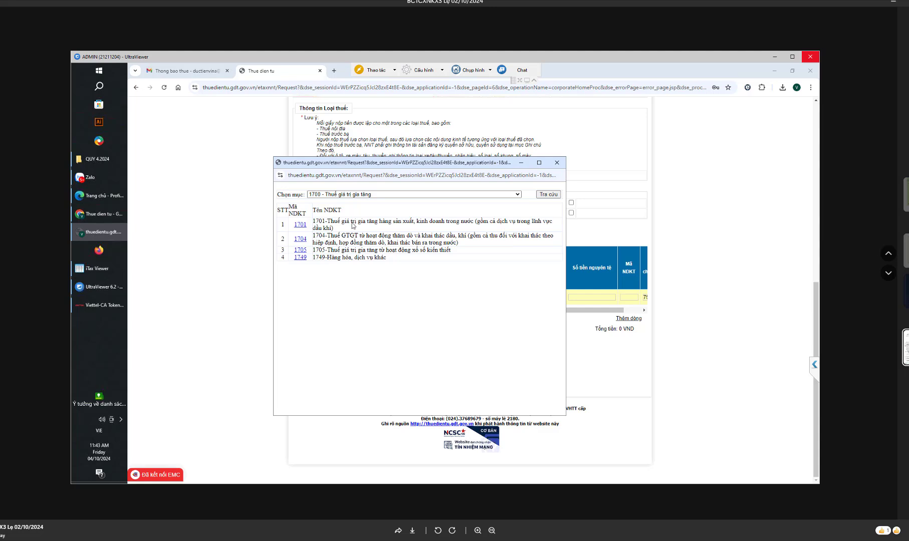
left_click_drag(354, 222, 468, 224)
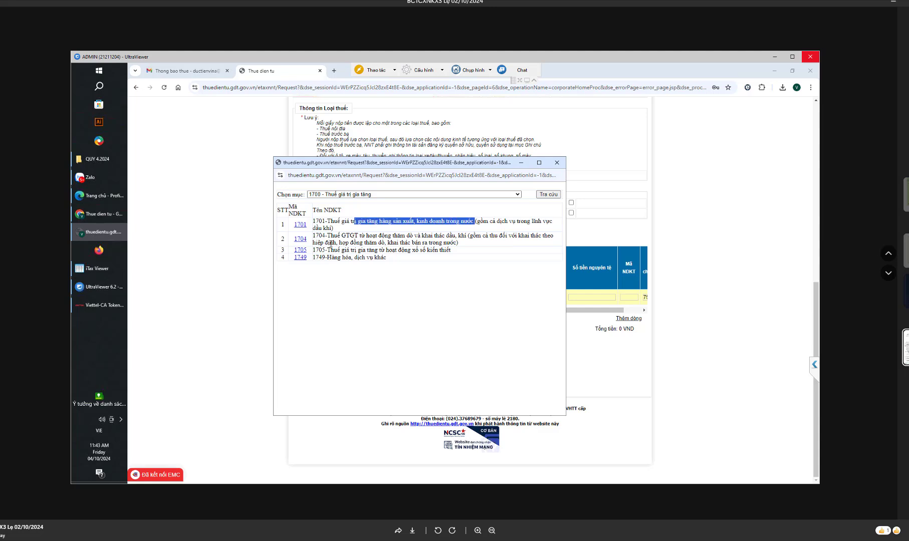
left_click(300, 225)
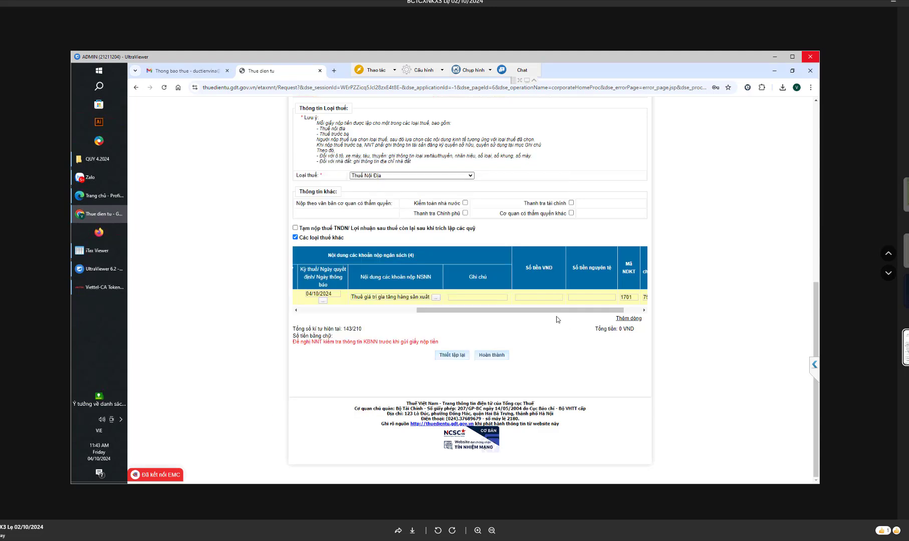
- Set the first line's VND amount to 5.250.000 and its note to Nộp thuế GTGT thuê nhà xưởng
left_click_drag(450, 312, 526, 303)
left_click(501, 298)
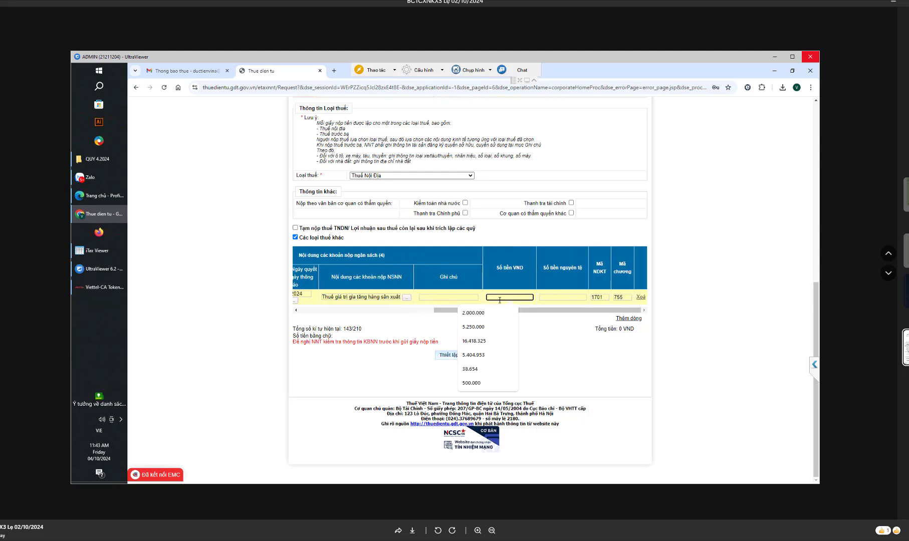
left_click(479, 327)
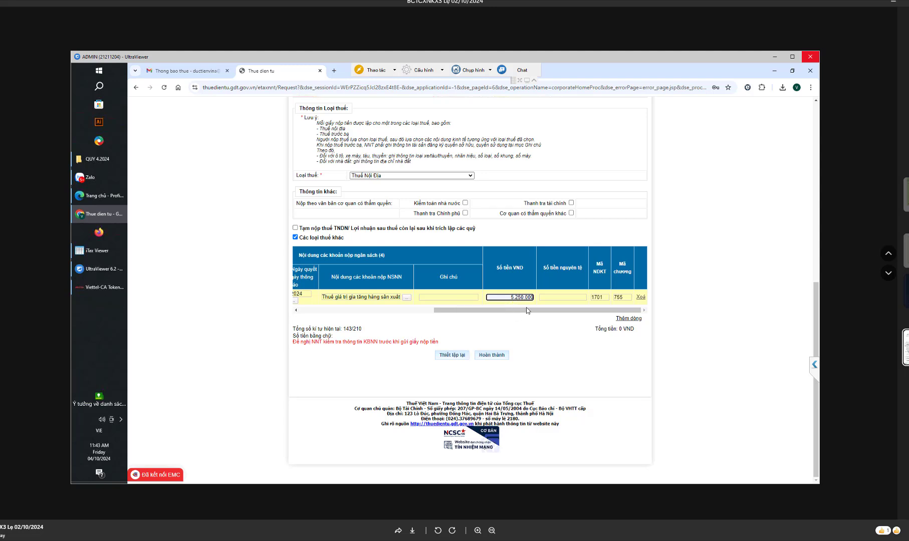
left_click(464, 299)
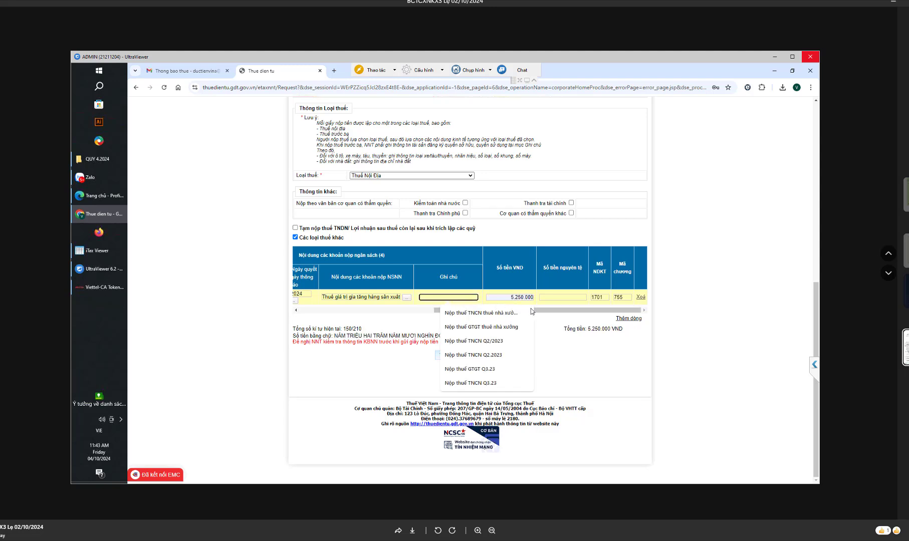
left_click(503, 327)
- Add a second payment line, set its type to Tờ khai, and check its declaration choices
left_click_drag(498, 310, 303, 300)
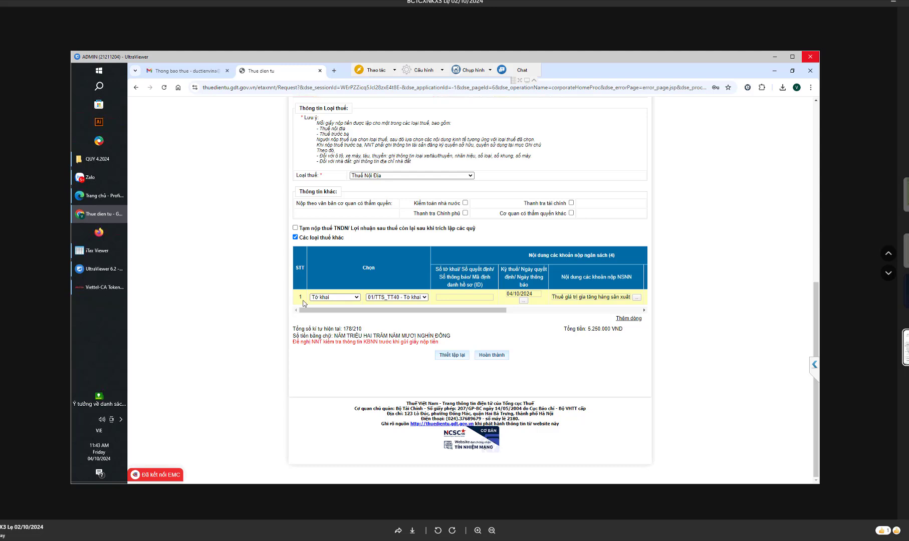
left_click(622, 318)
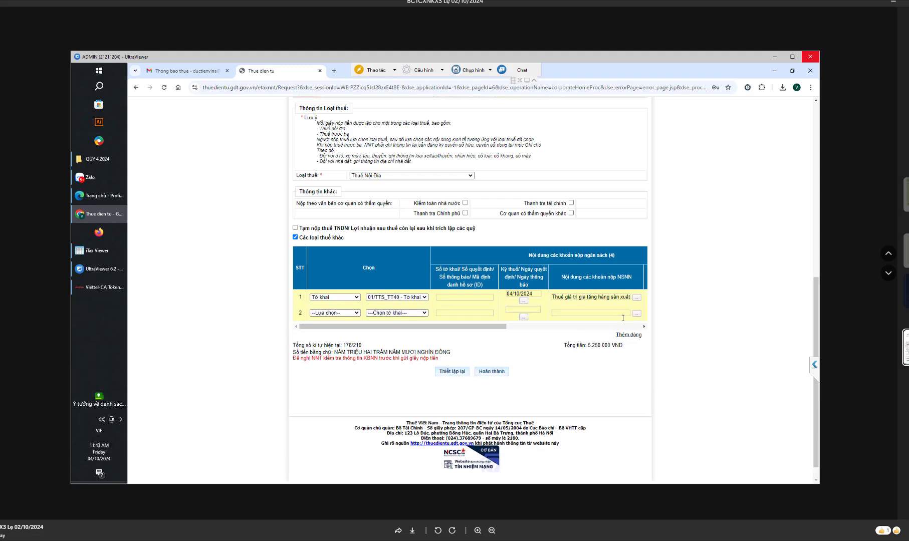
left_click(352, 316)
left_click(343, 331)
left_click(408, 316)
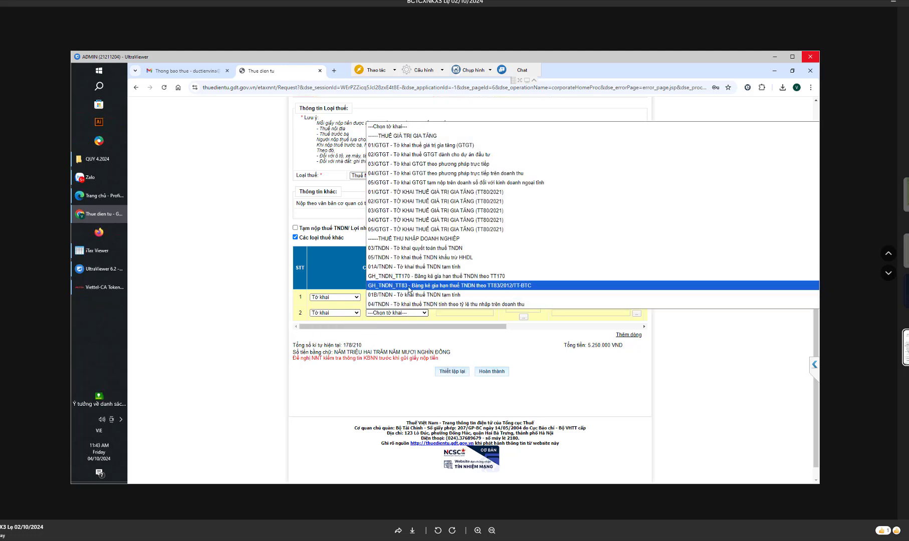
left_click(426, 326)
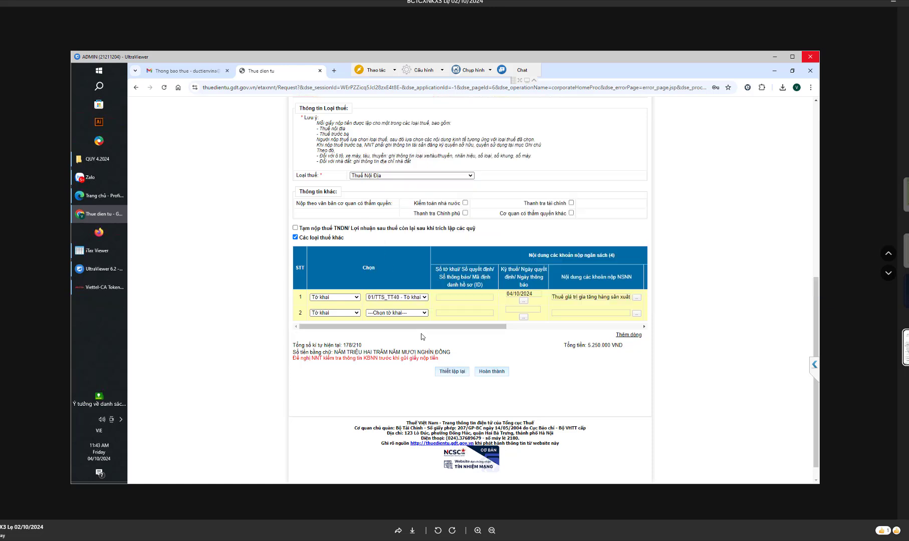
left_click_drag(427, 323, 385, 329)
scroll(533, 319, "down", 1)
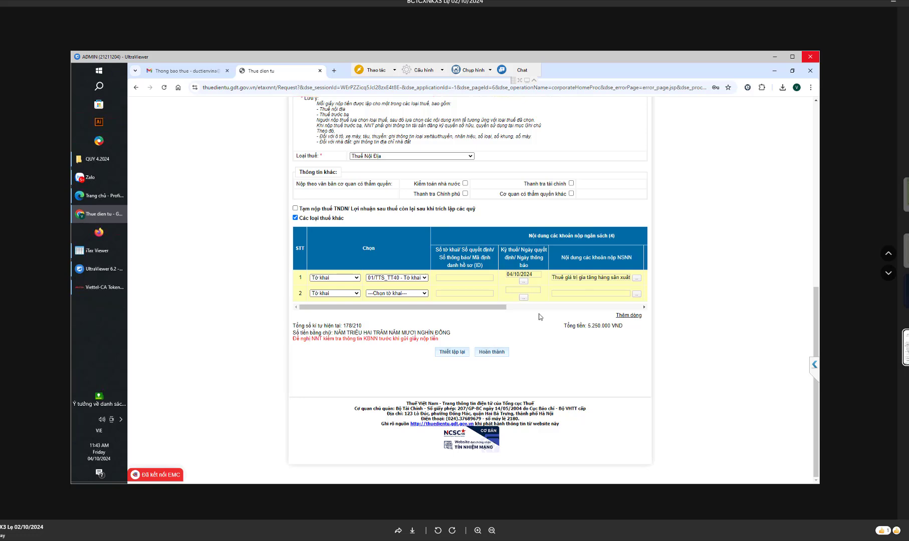
- Close the remote-control session and exit UltraViewer, leaving the tax acceptance notice on screen
scroll(578, 310, "up", 10)
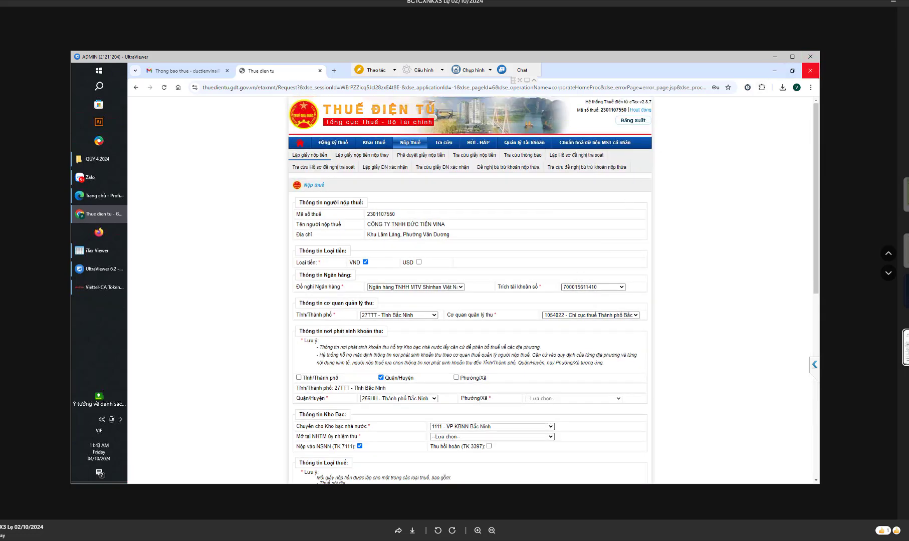
left_click(807, 57)
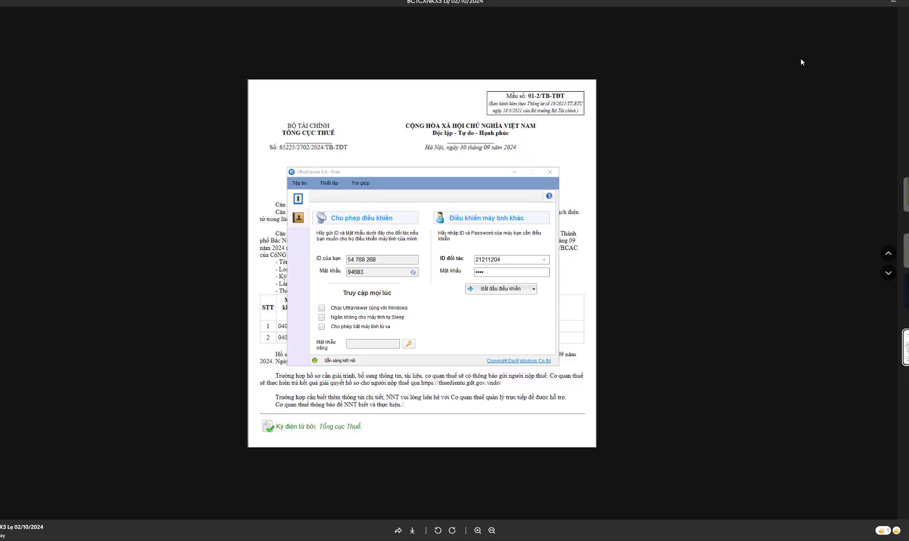
left_click(549, 171)
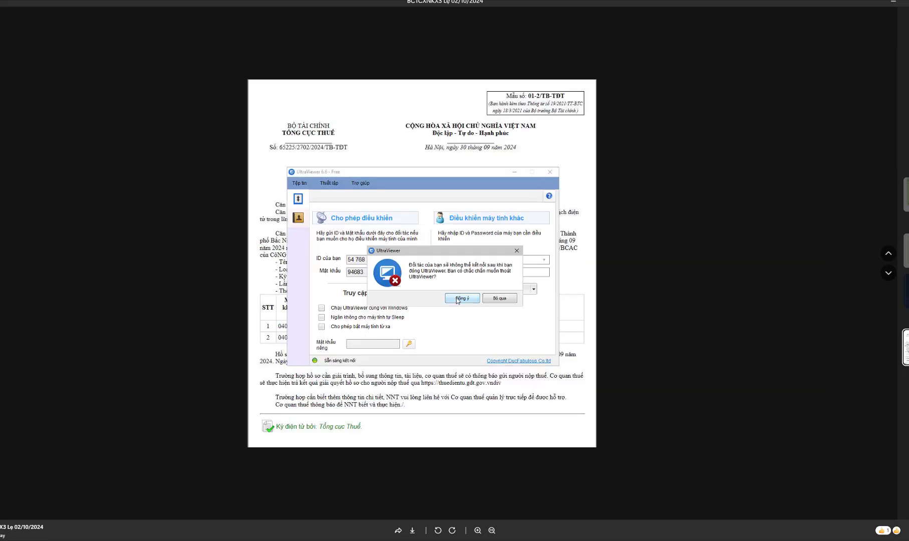
left_click(458, 299)
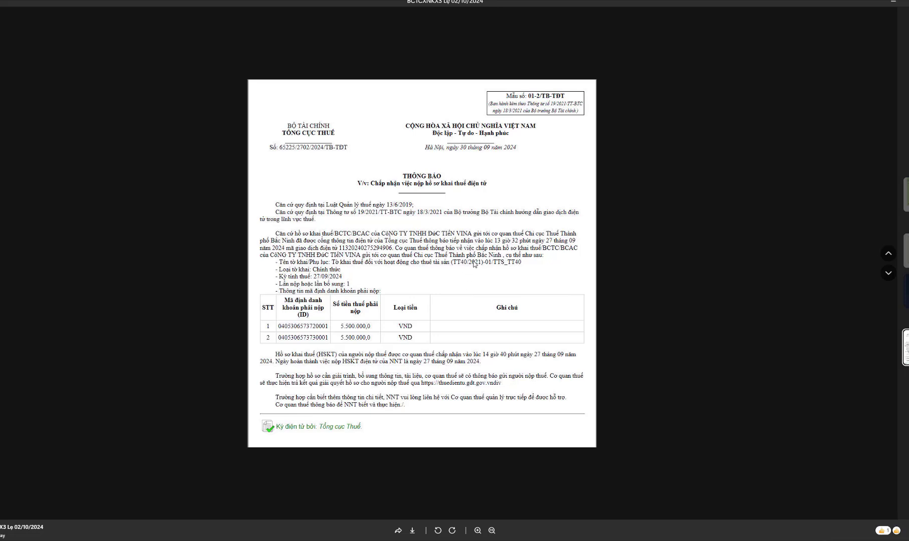
- Examine the enlarged tax acceptance notice's declaration details, payable item IDs, tax amounts and acceptance text
scroll(372, 280, "up", 3)
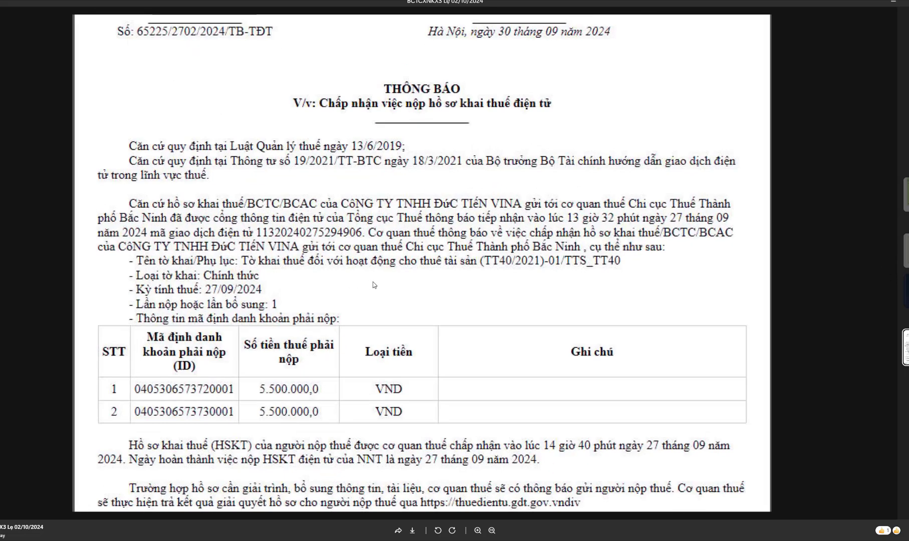
scroll(373, 282, "down", 5)
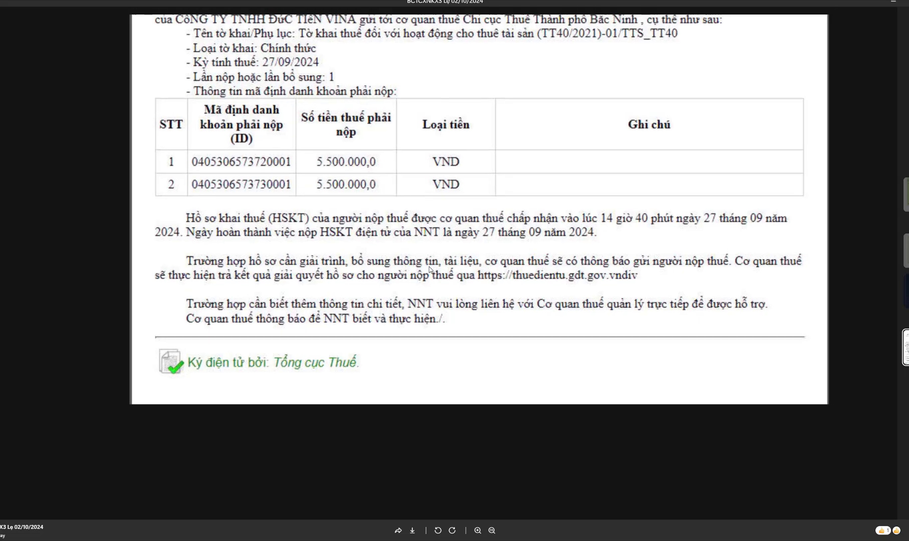
scroll(428, 266, "up", 2)
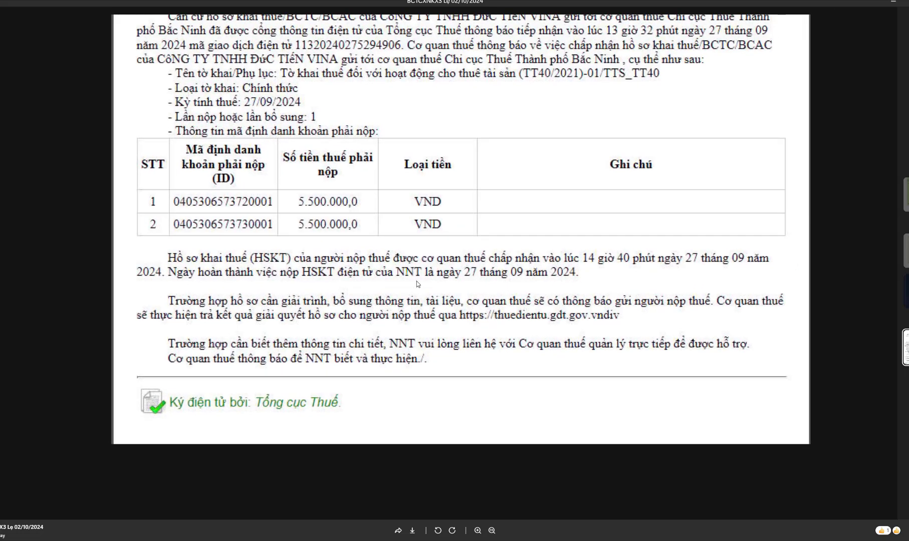
scroll(408, 297, "up", 1)
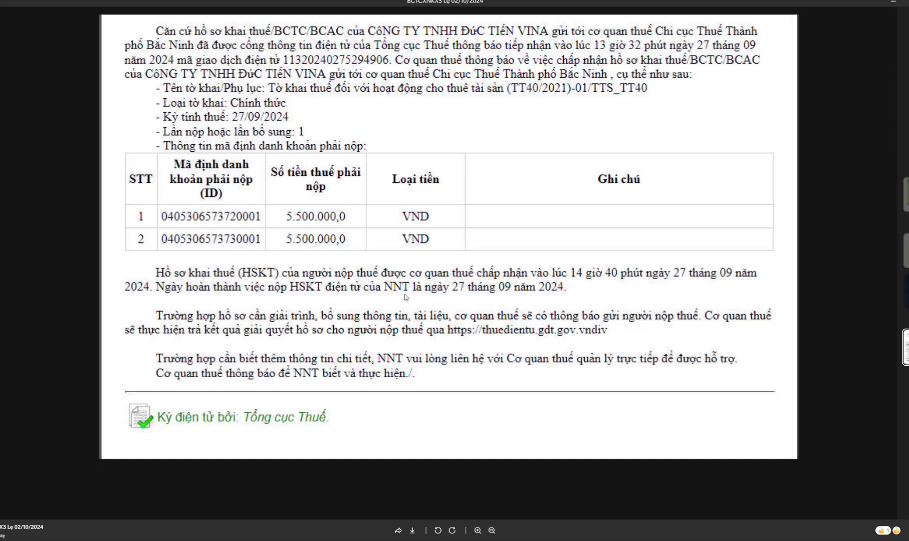